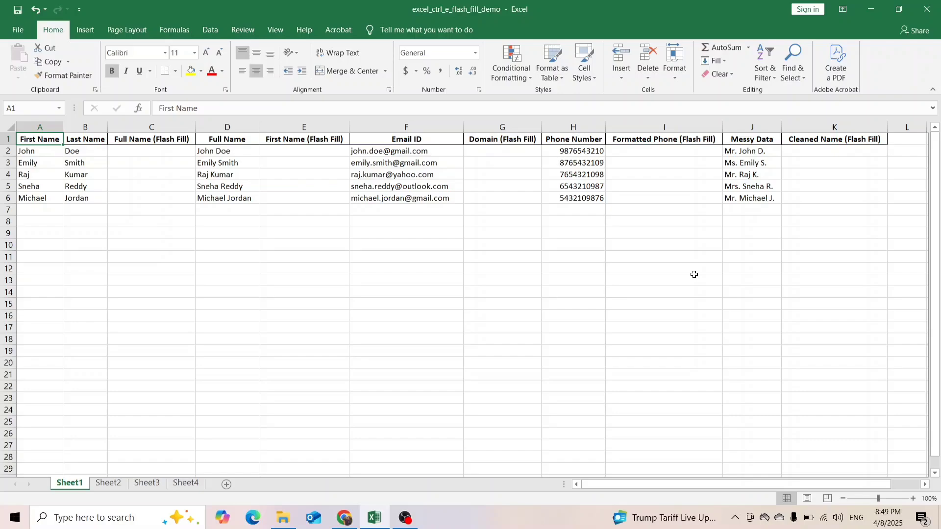
key(Right)
key(Right)
key(Down)
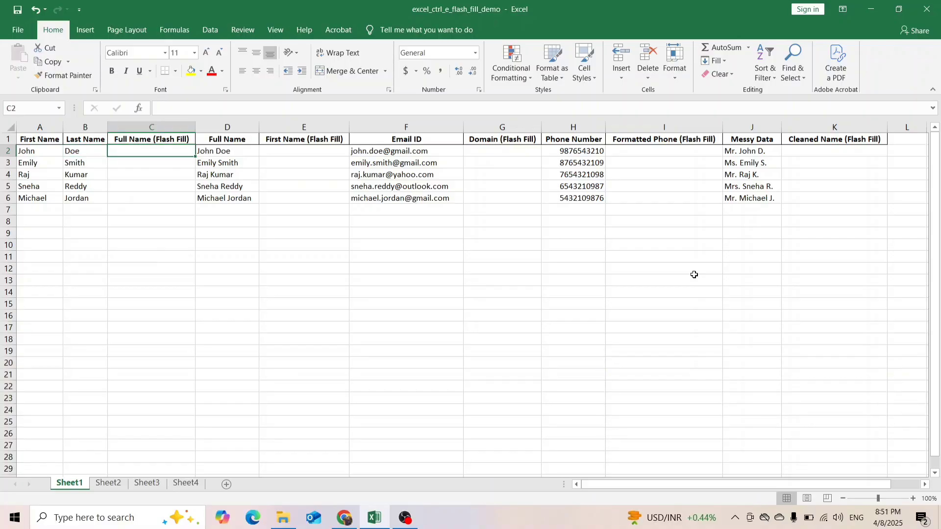
key(Left)
key(Left)
key(Right)
key(Right)
key(Left)
key(Left)
key(Right)
key(Right)
- Enter the first person's full name in C2 by copying the first name from A2 and appending the last name after a space
key(Left)
key(Left)
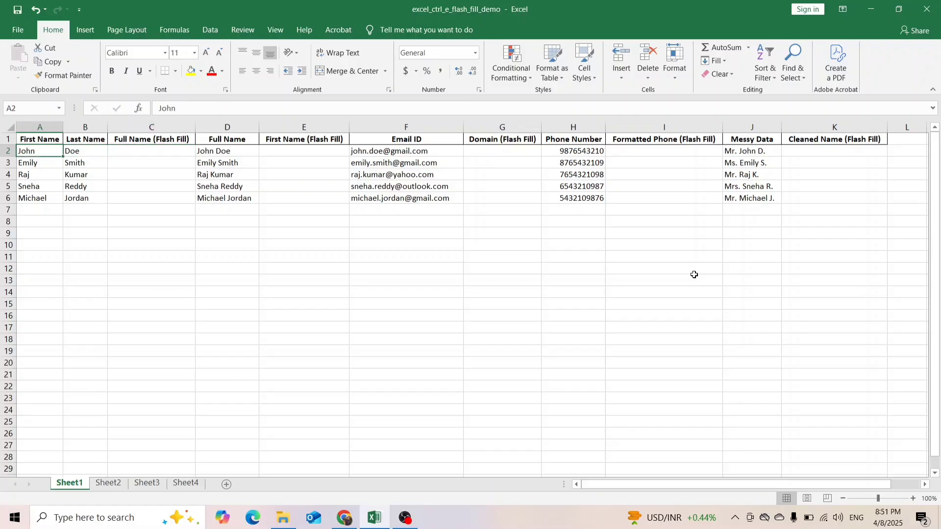
key(ctrl+c)
key(Right)
key(Right)
key(ctrl+v)
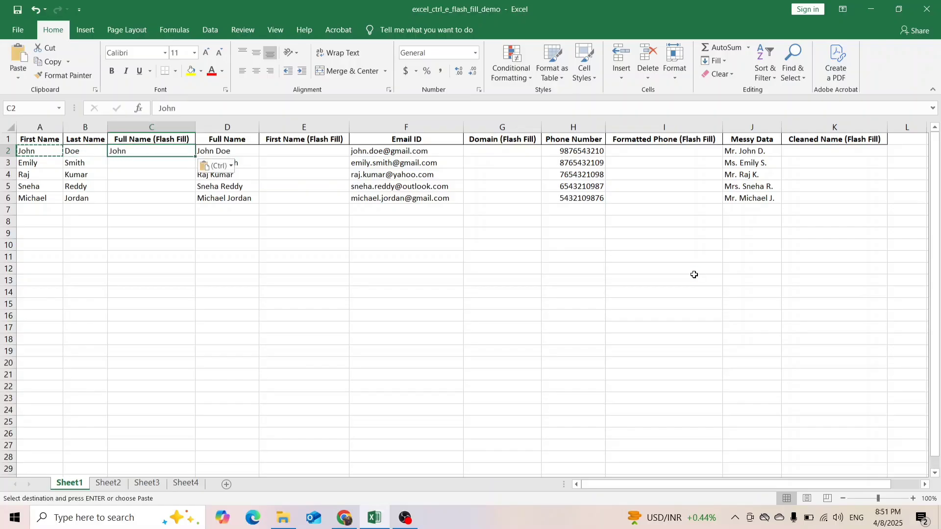
key(F2)
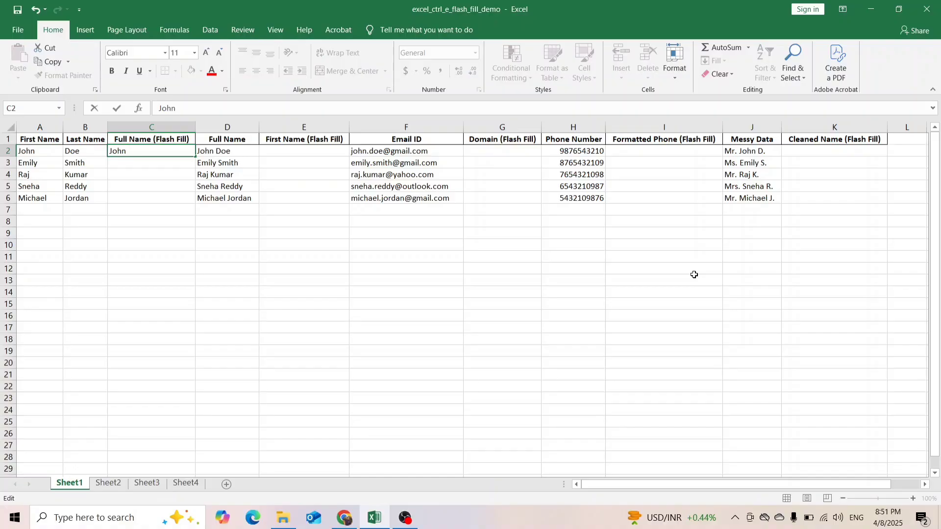
text(Doe)
key(Return)
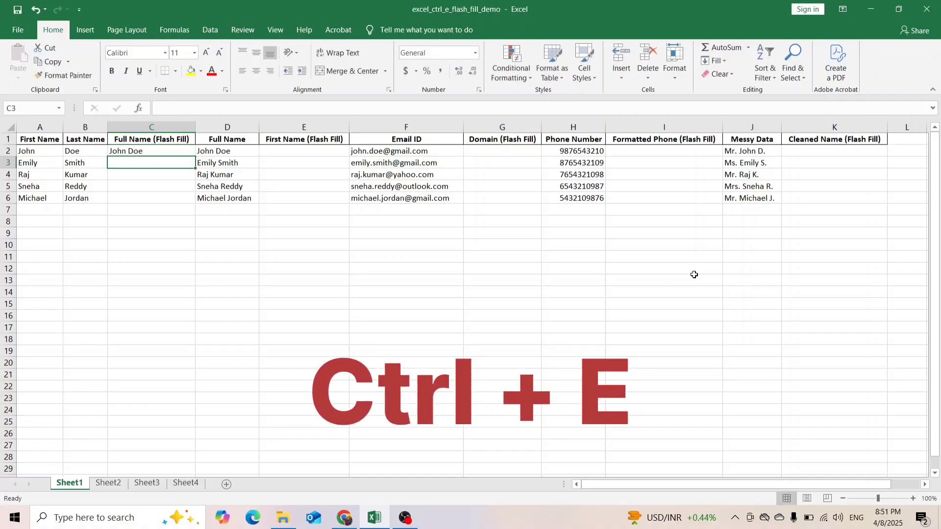
- Flash Fill the Full Name (Flash Fill) column from C2 down through row 6
key(Up)
key(ctrl+e)
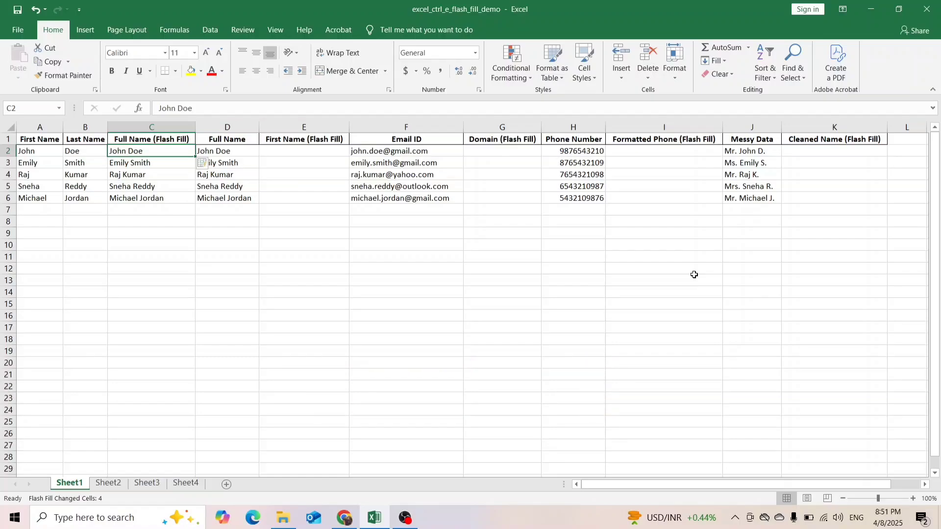
key(ctrl+shift+Down)
- Enter the first person's first name in E2 and Flash Fill the rest of the First Name (Flash Fill) column
key(Right)
key(Right)
key(Right)
key(Left)
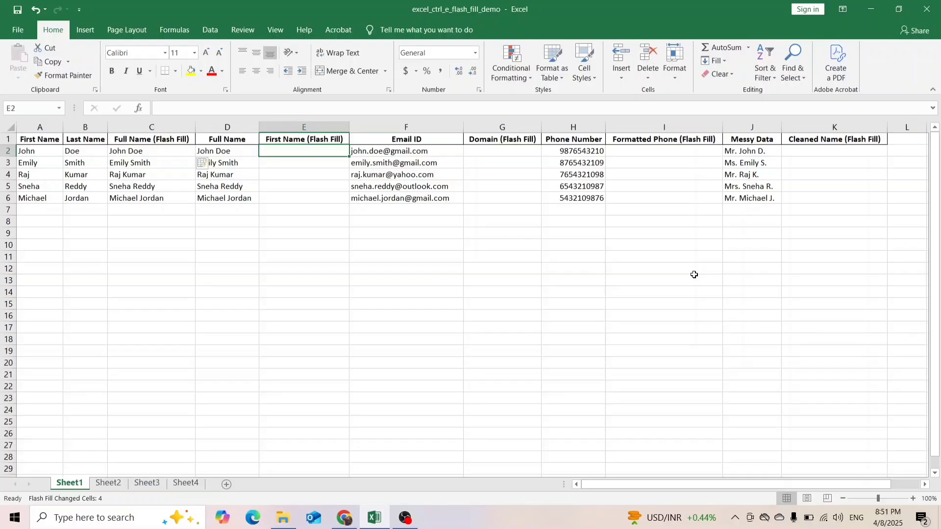
text(J)
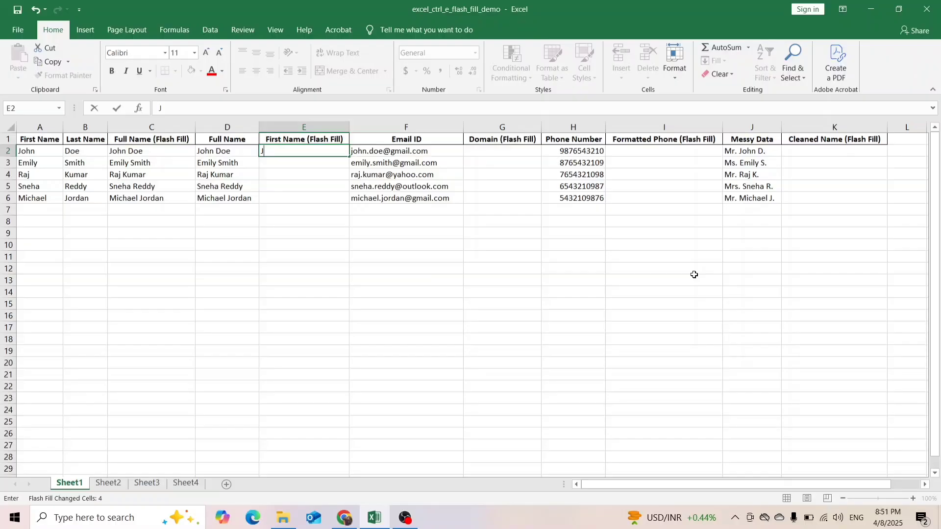
text(ohn)
key(Return)
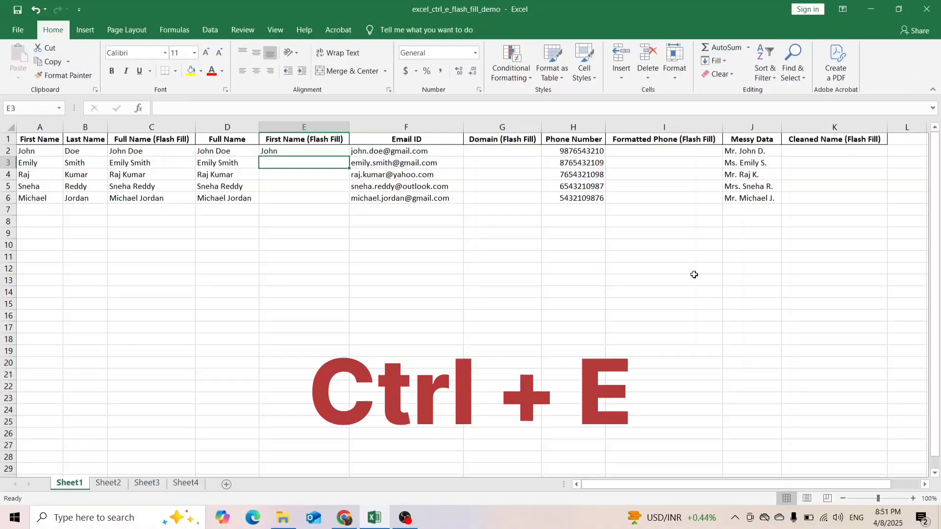
key(ctrl+e)
key(Up)
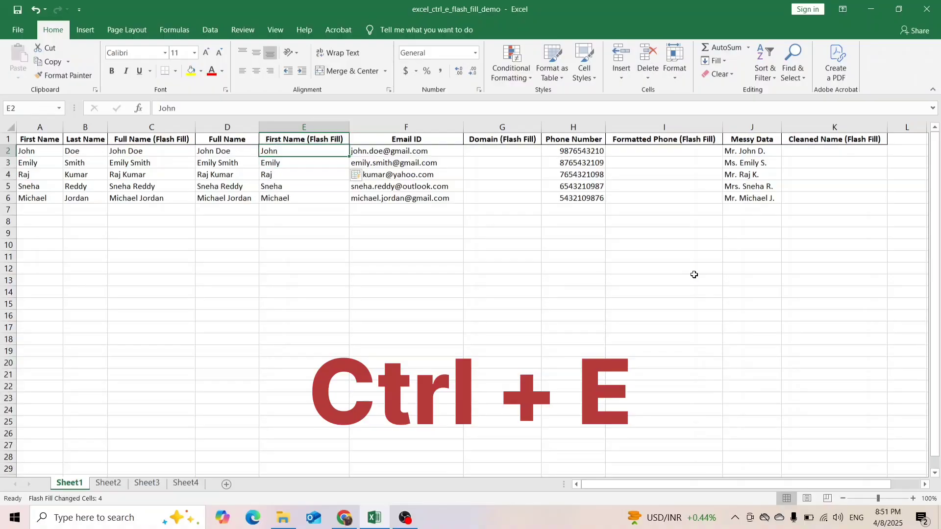
- Clear E2:E6 and refill the column with last names by Flash Fill, using the first person's last name in E2 as the sample
key(ctrl+shift+Down)
key(Delete)
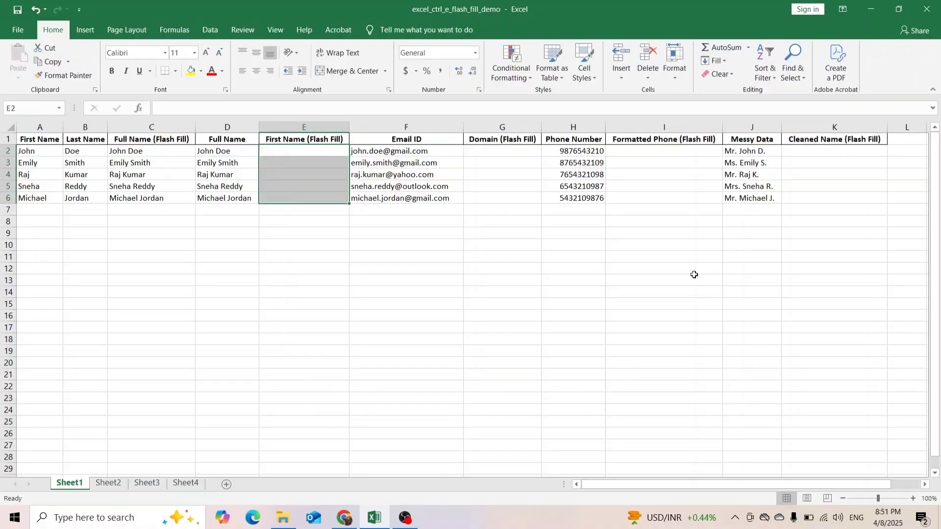
key(Left)
key(Right)
text(Doe)
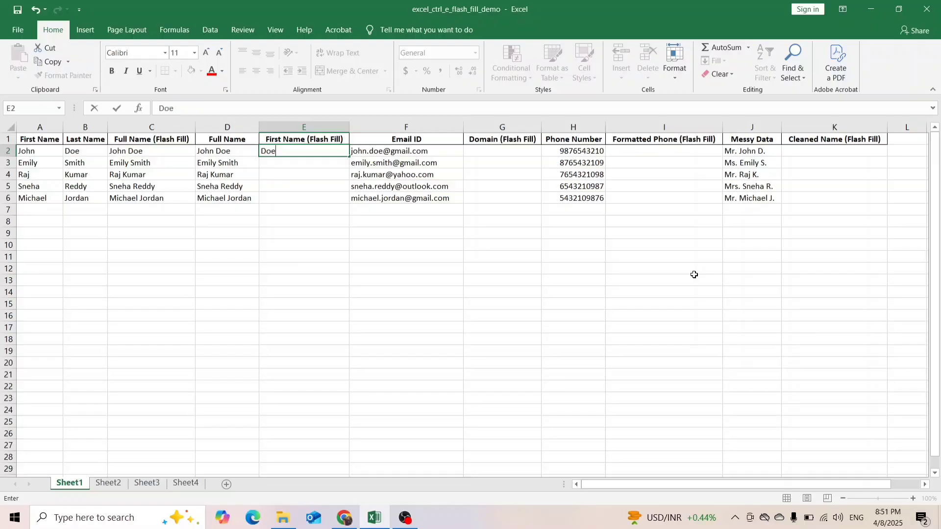
key(Return)
key(ctrl+e)
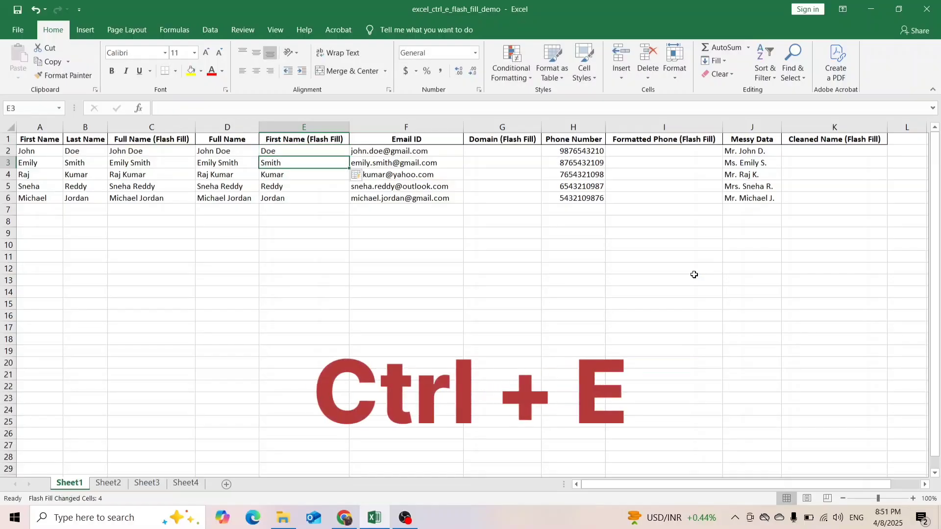
key(Up)
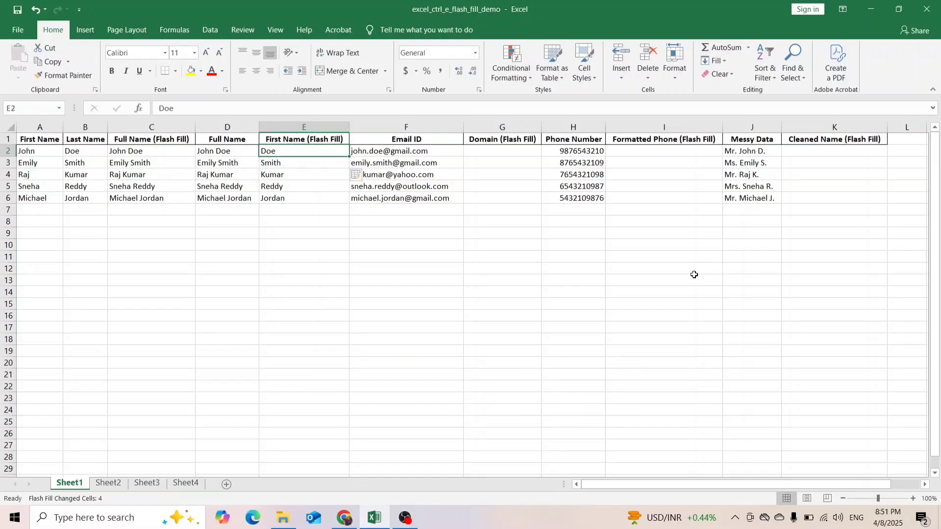
- Clear the last names in E2:E6 and undo the clearing
key(ctrl+shift+Down)
key(Delete)
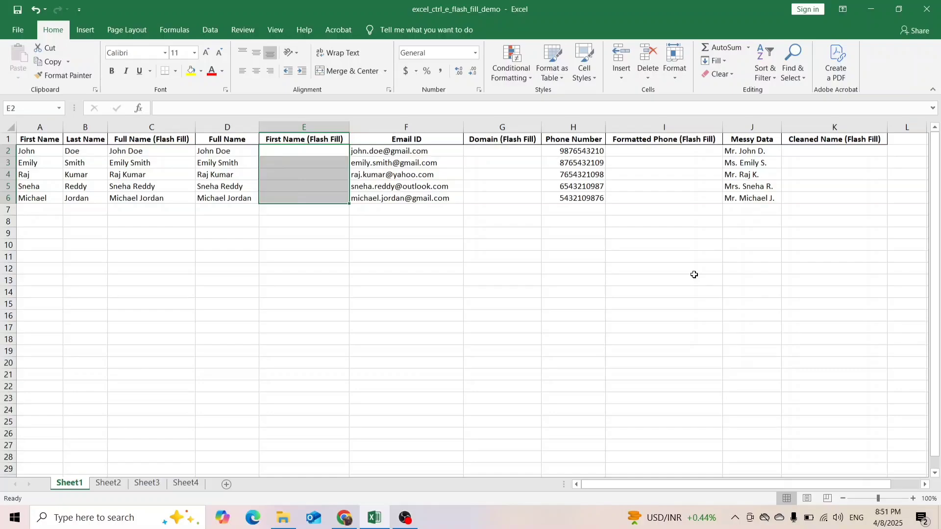
key(Right)
key(Left)
key(Left)
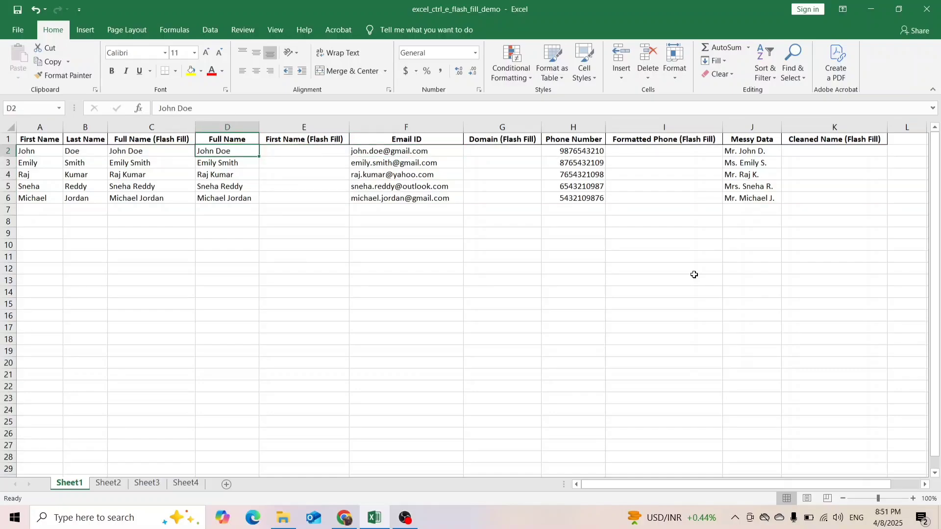
key(ctrl+z)
key(Right)
key(Left)
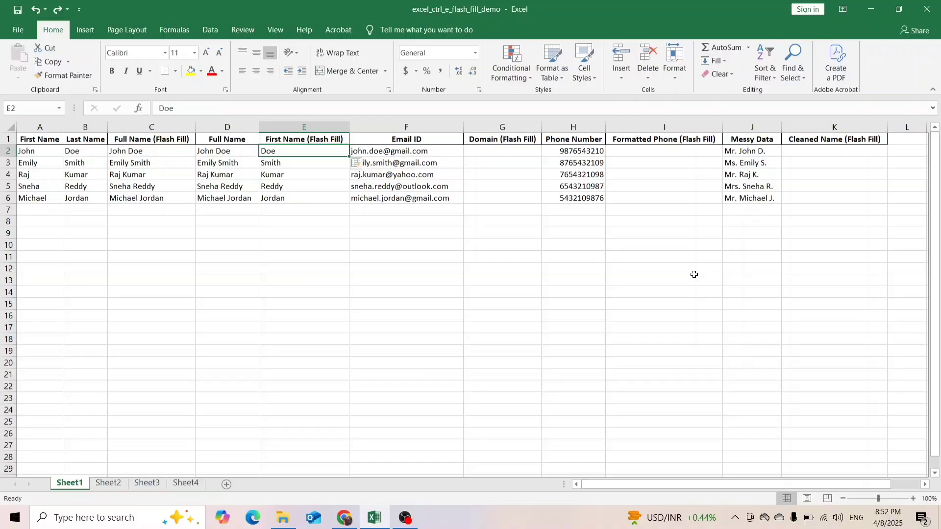
- Enter gmail.com in G2 and Flash Fill the e-mail domains down the Domain (Flash Fill) column
key(Right)
key(Right)
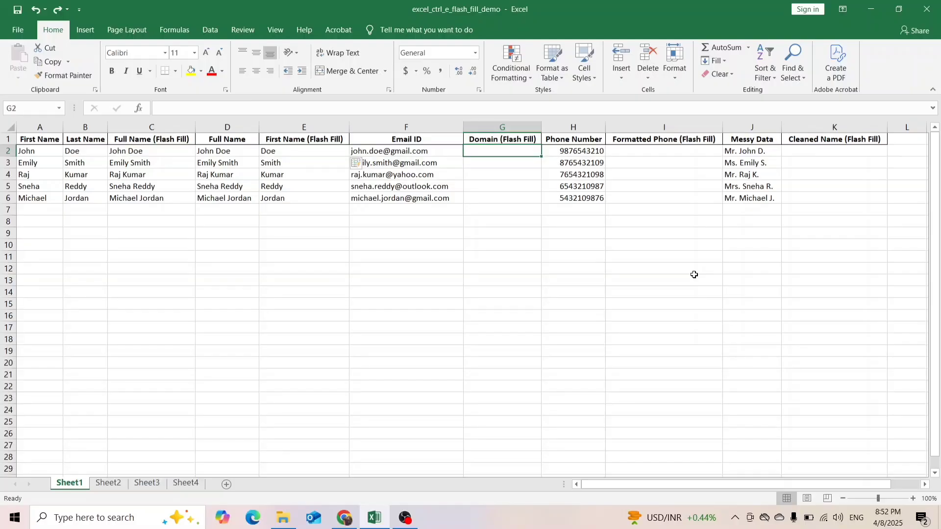
key(Left)
key(Right)
text(gmail)
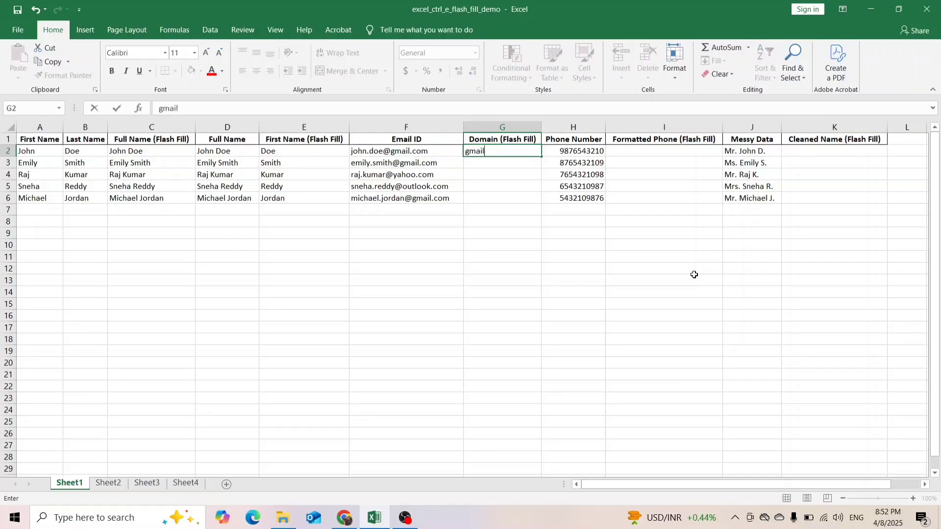
text(.com)
key(Return)
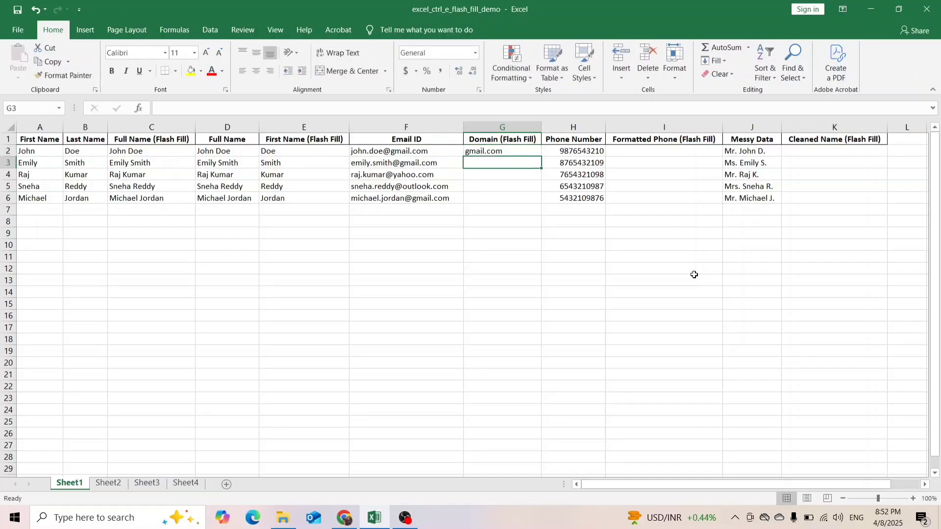
key(ctrl+e)
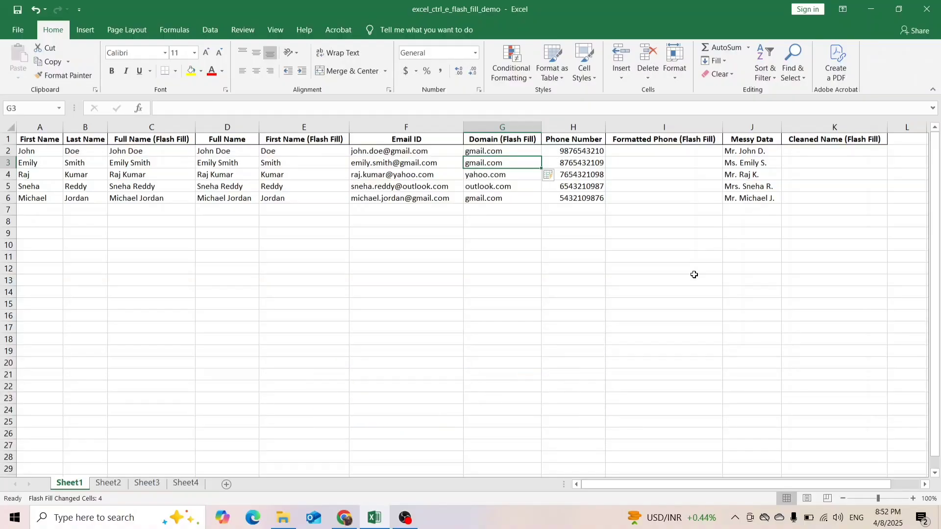
key(Up)
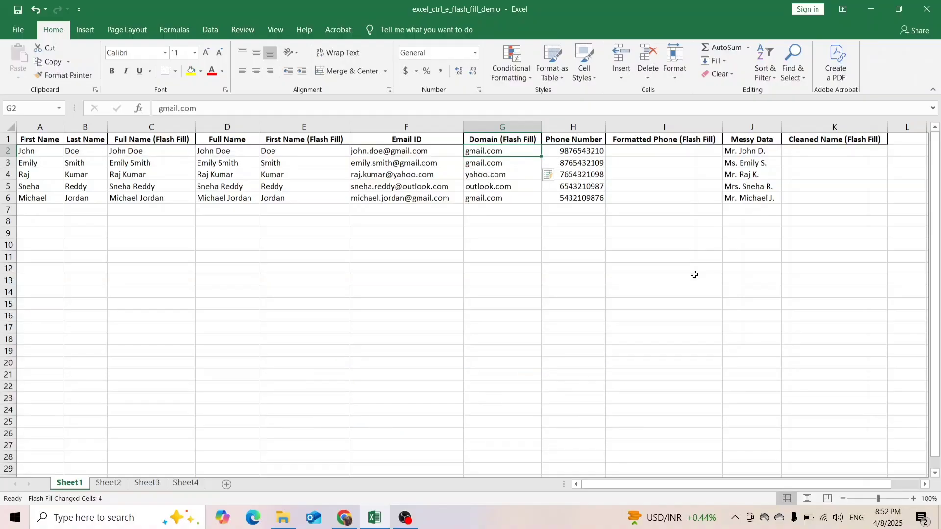
- Clear G2:G6 and Flash Fill it with the part before the @ of each e-mail, capitalising the first letter in the G2 sample
key(ctrl+shift+Down)
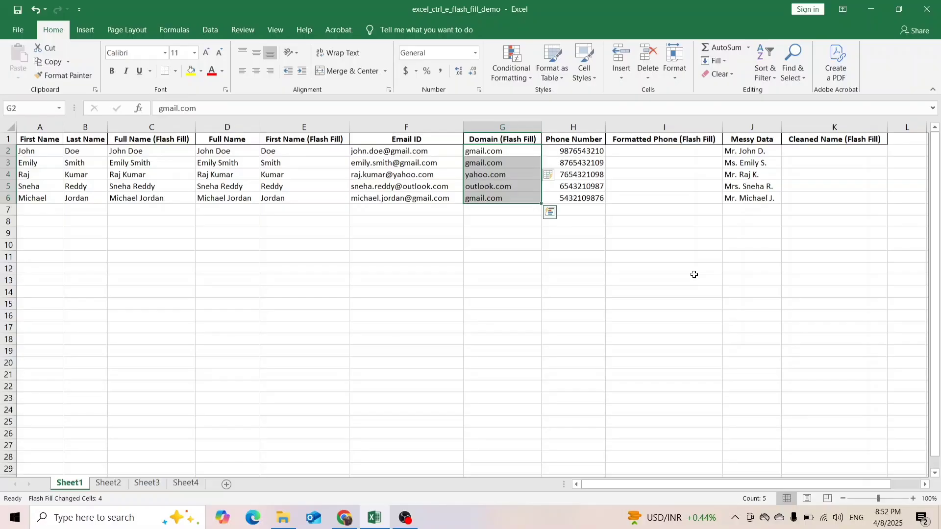
key(Delete)
key(Up)
key(Down)
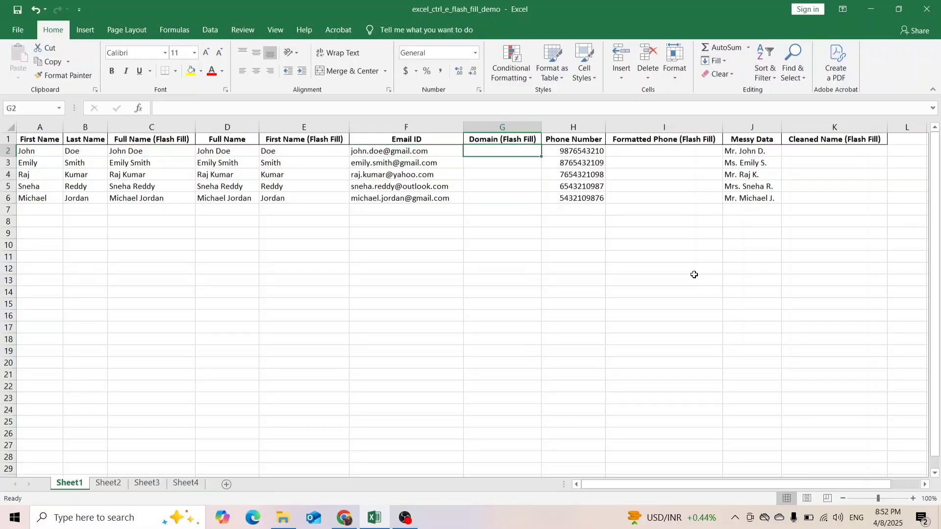
text(John)
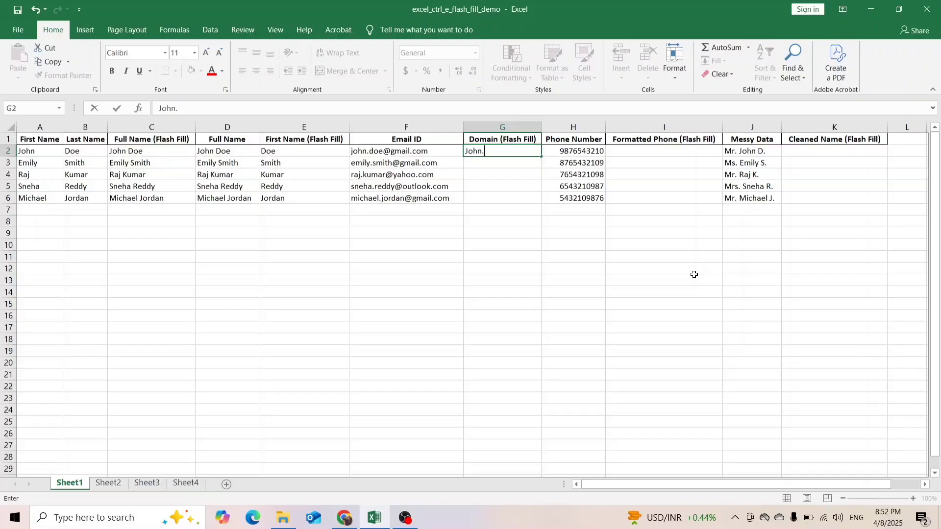
text(.doe)
key(Return)
key(ctrl+e)
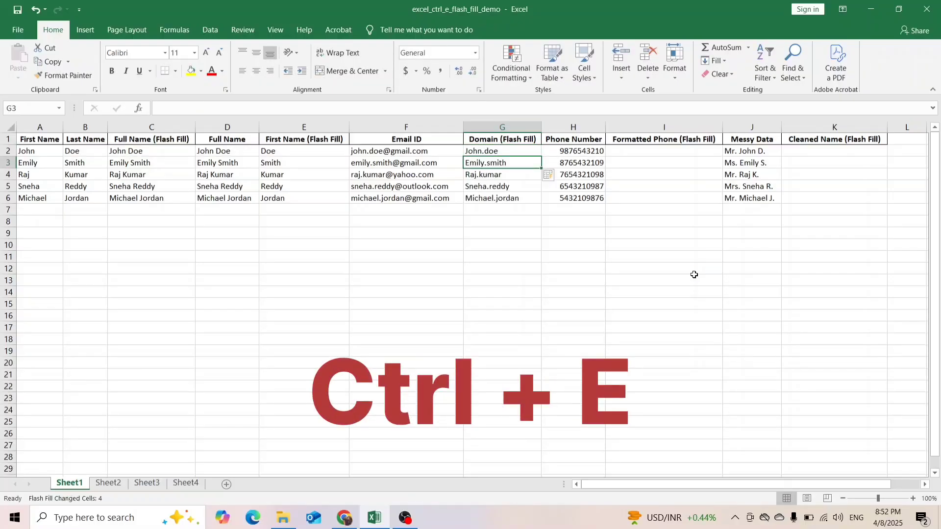
- Clear G2:G6 and Flash Fill it with full names, using the first person's capitalised first and last name separated by a space in G2
key(Up)
key(ctrl+shift+Down)
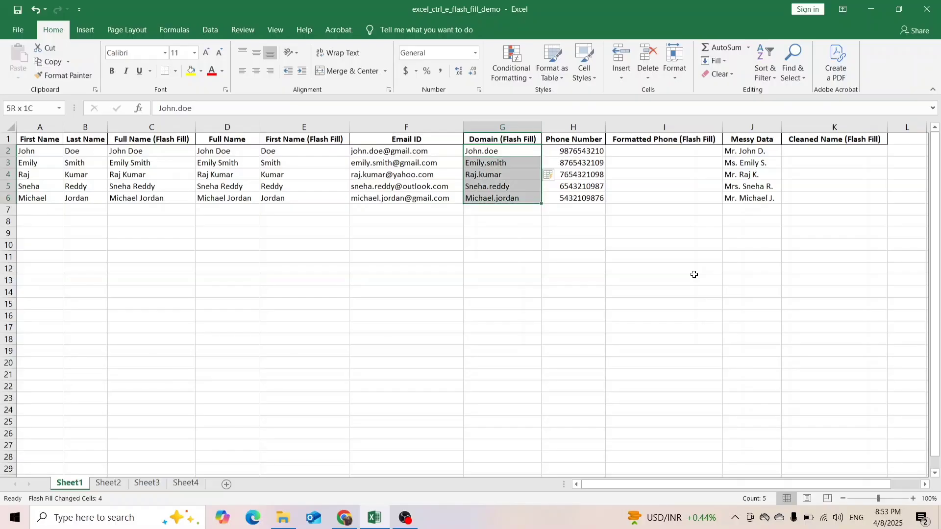
key(Delete)
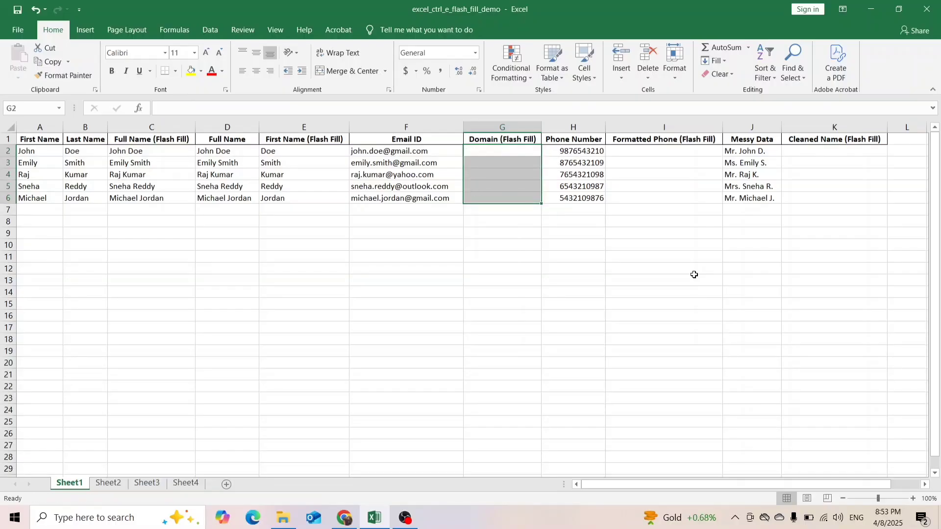
key(Left)
key(Right)
text(John)
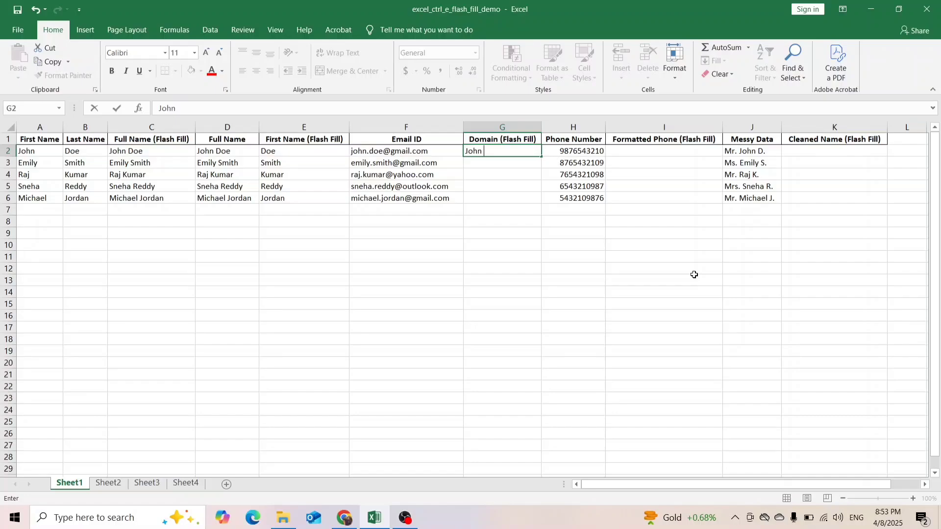
text( Doe)
key(Return)
key(Up)
key(ctrl+e)
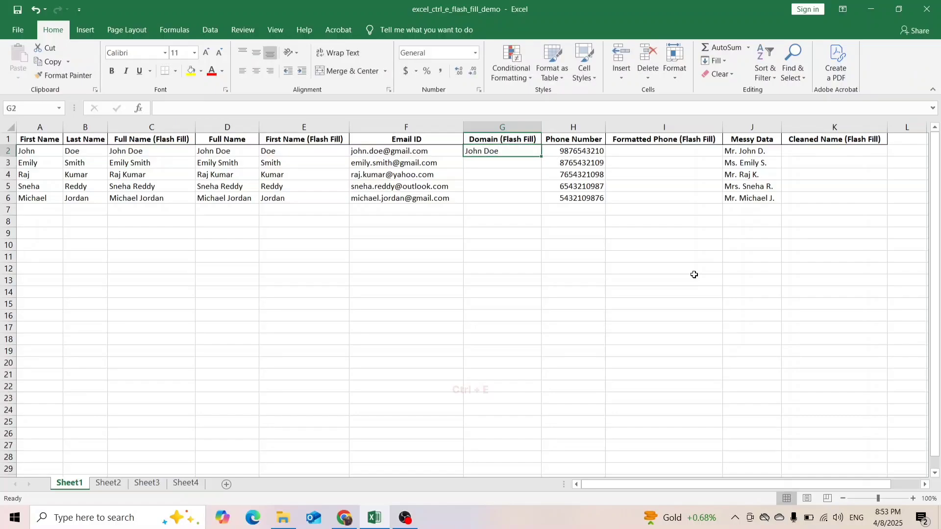
key(ctrl+e)
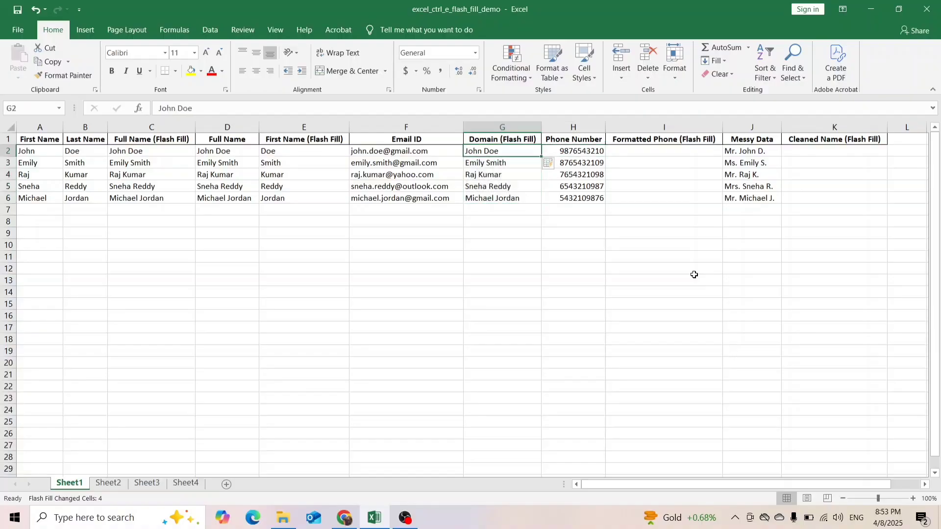
- Enter the first person's phone number in I2 with hyphens after the third and sixth digits
key(Right)
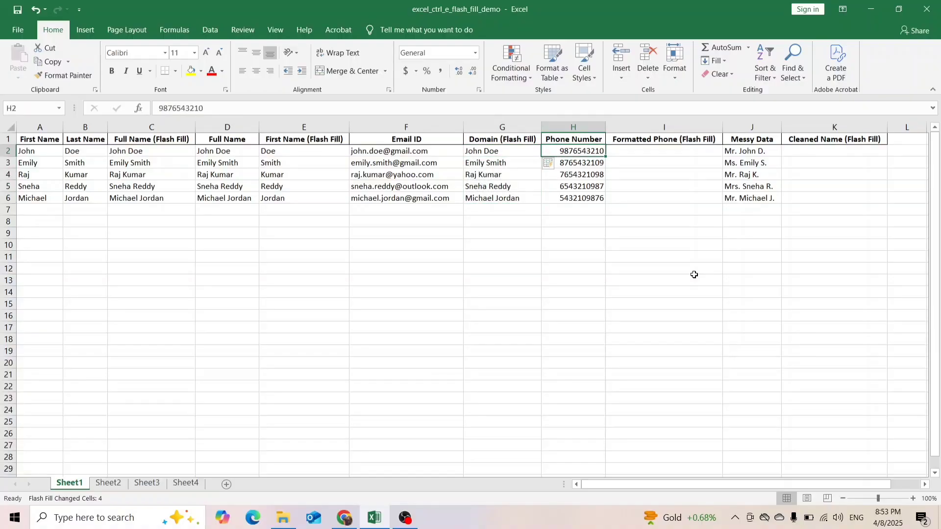
key(Left)
key(Right)
key(Right)
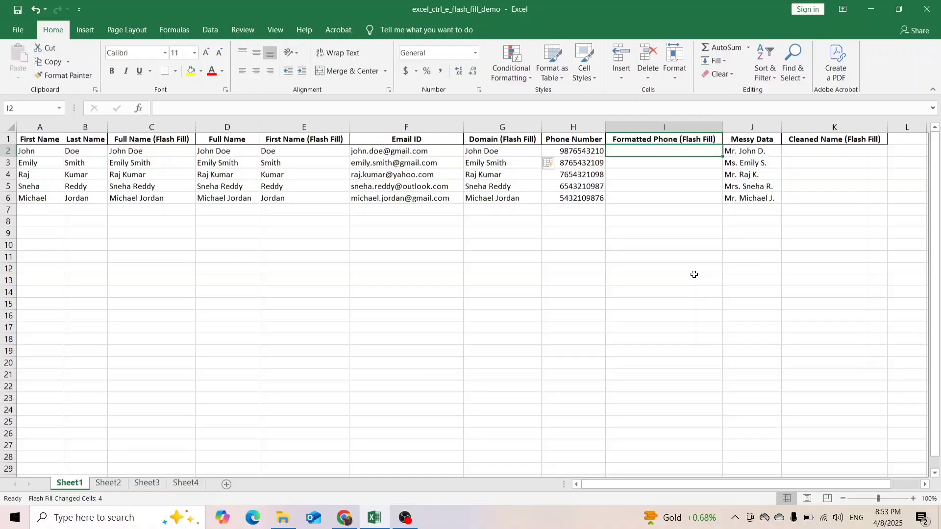
text(987)
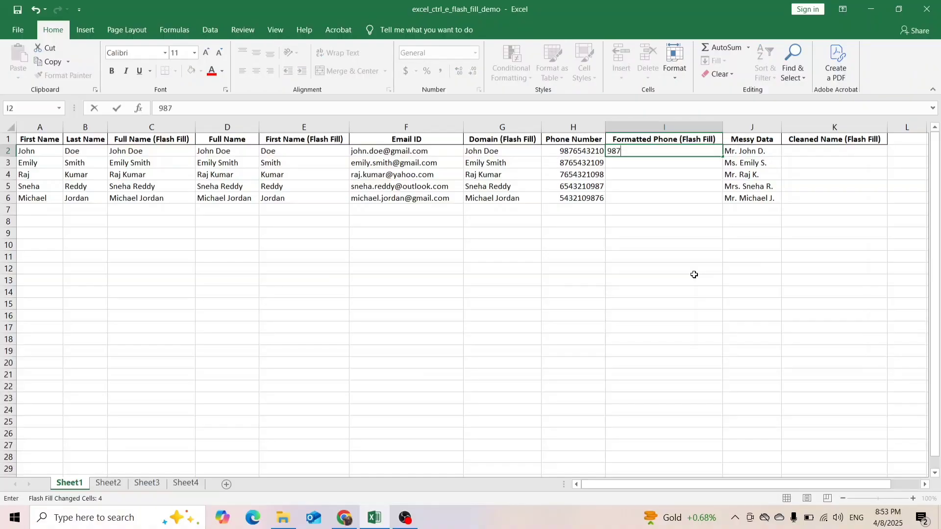
text(-654-)
text(3210)
key(Return)
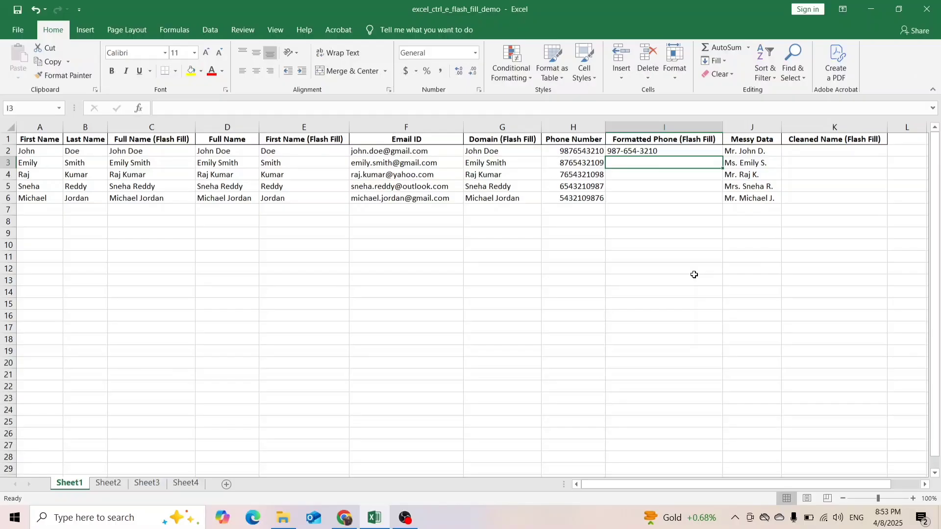
- Flash Fill the hyphenated phone numbers down the Formatted Phone (Flash Fill) column from the I2 sample
key(Up)
key(ctrl+e)
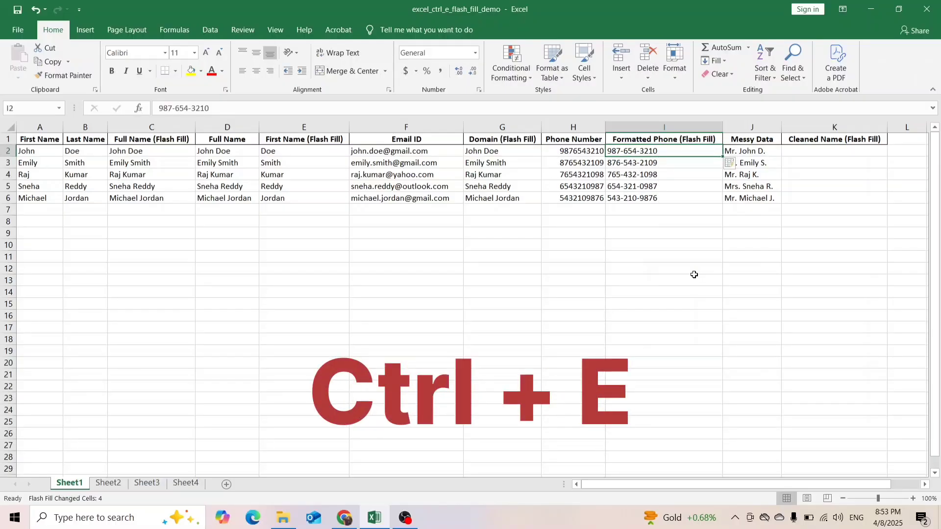
- Enter the first person's title, first name and last initial in K2 without the space after Mr. or the final period, and Flash Fill the column
key(Right)
key(Right)
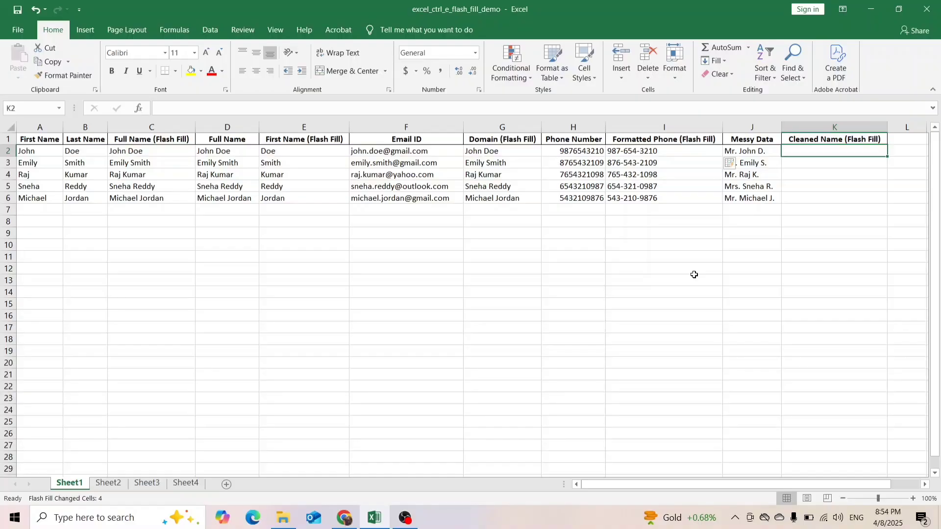
text(Mr)
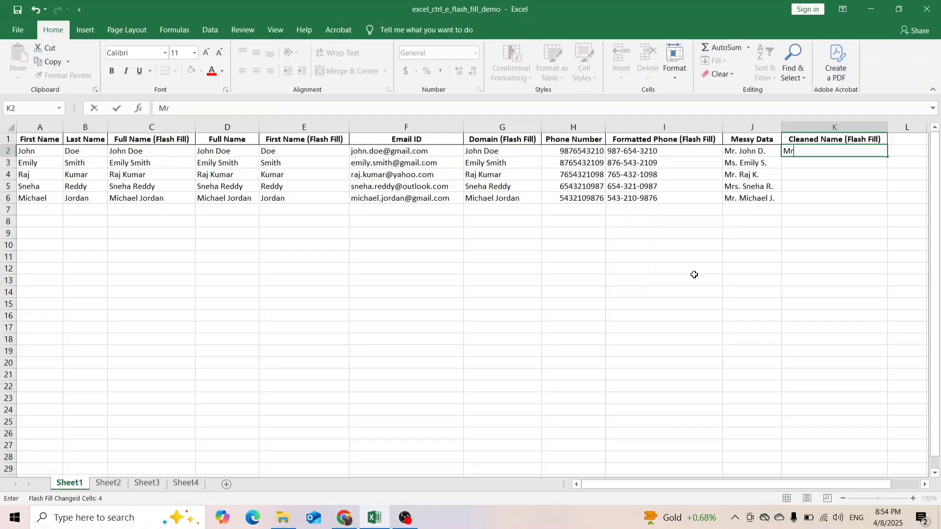
text(.Joj)
key(BackSpace)
text(hn D)
key(Return)
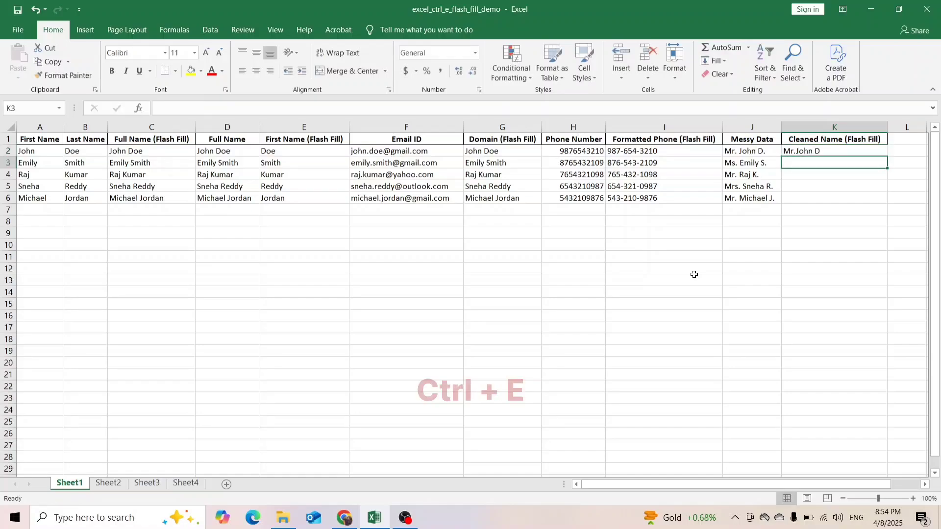
key(ctrl+e)
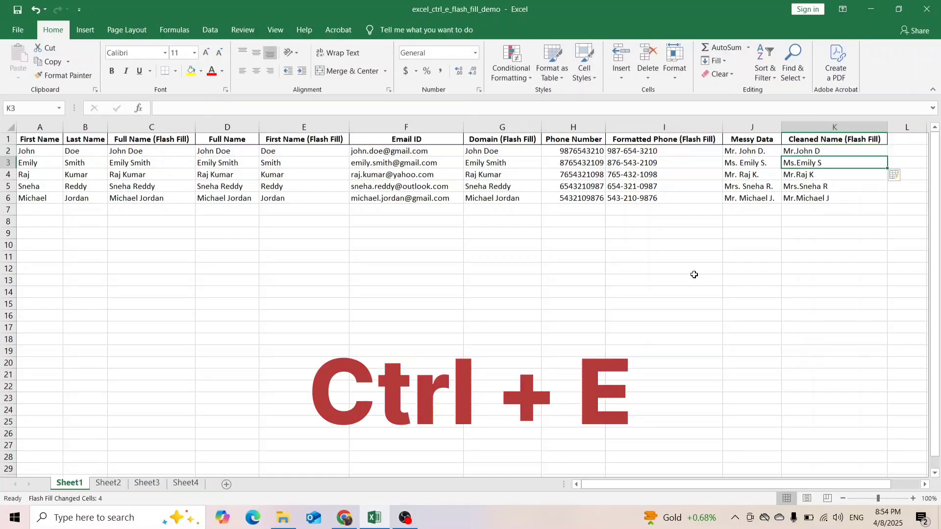
key(Up)
key(Up)
key(Left)
key(Left)
key(Left)
key(Left)
key(Left)
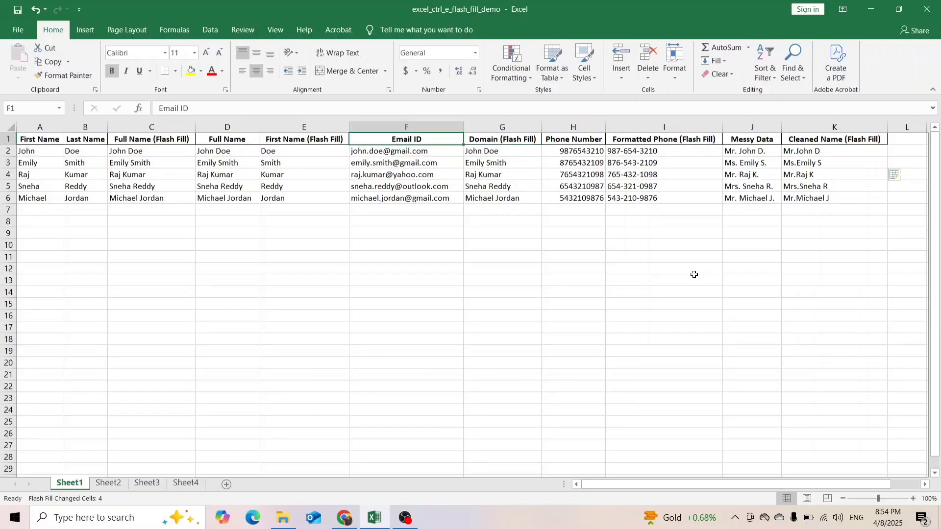
- On Sheet2, enter the first person's full name with initial capitals in B2 and Flash Fill the Cases column
key(ctrl+Page_Down)
key(Down)
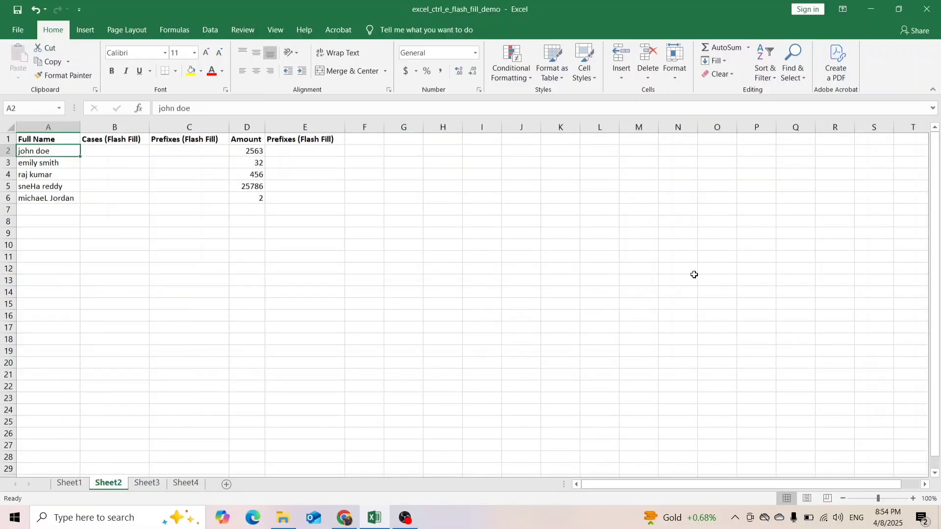
key(Right)
key(Up)
key(Left)
key(Down)
key(Right)
key(Up)
key(Down)
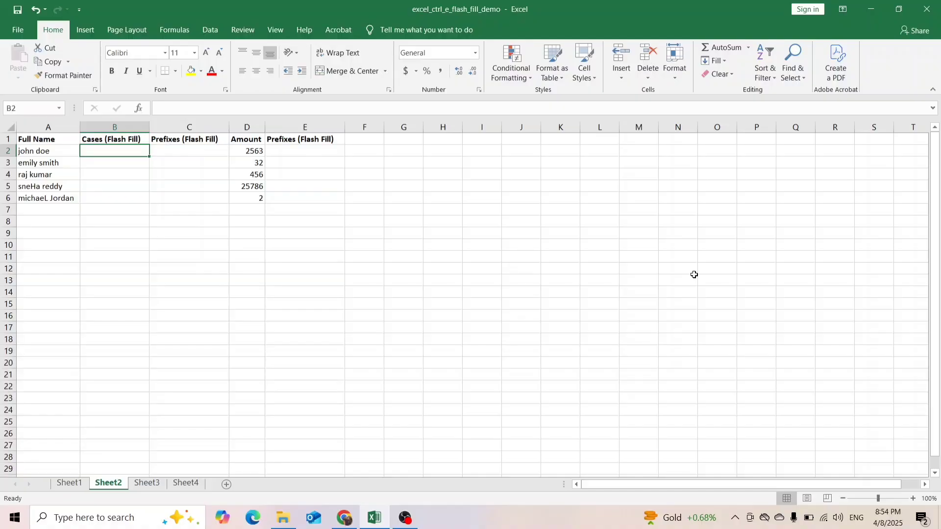
text(J)
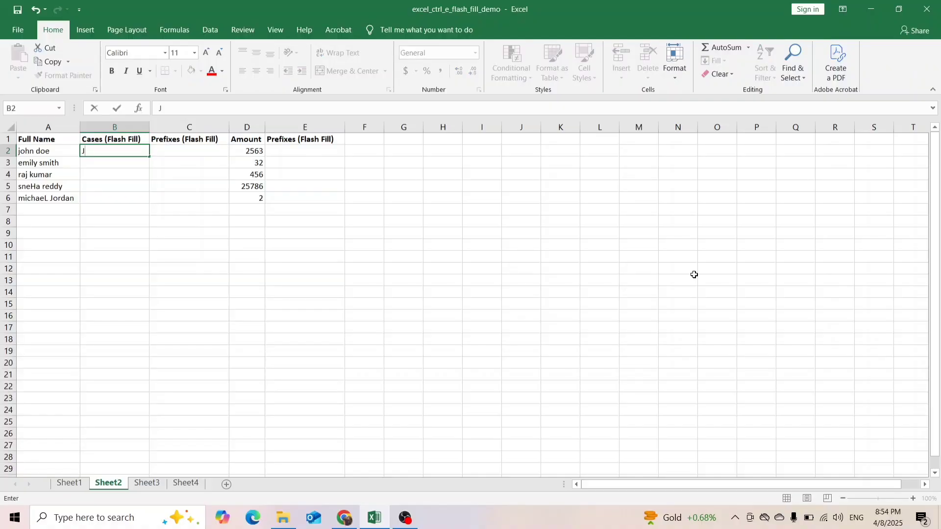
text(ohn Doe)
key(Return)
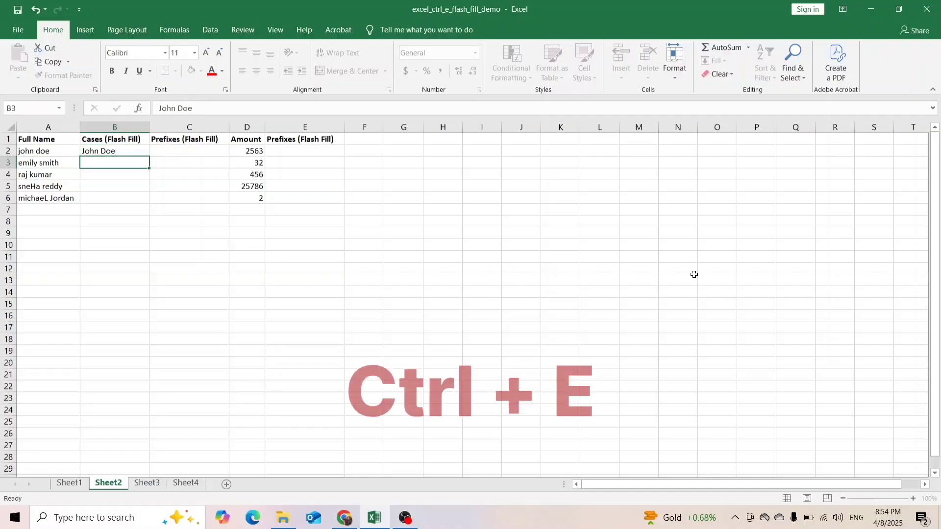
key(ctrl+e)
key(Up)
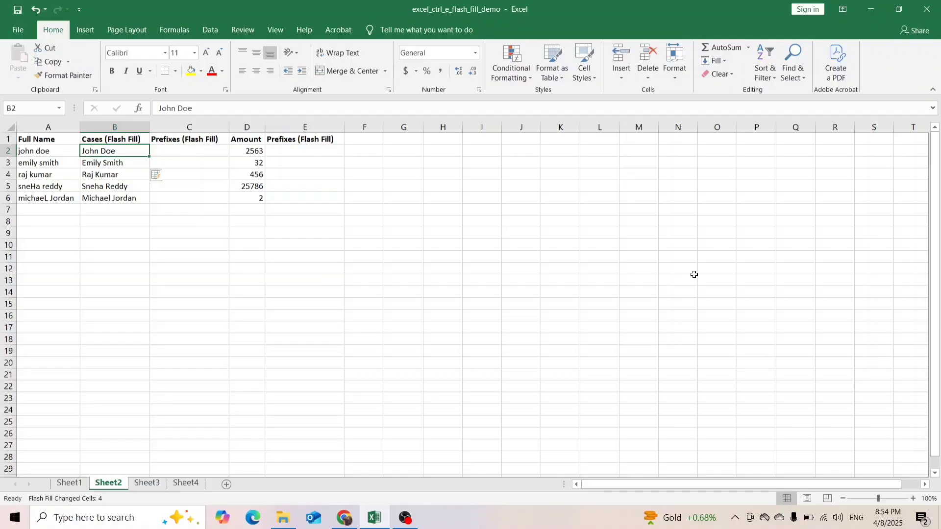
- Enter the first person's full name preceded by "Mr. " in C2 and Flash Fill the Prefixes column beside Cases
key(Up)
key(Down)
key(Right)
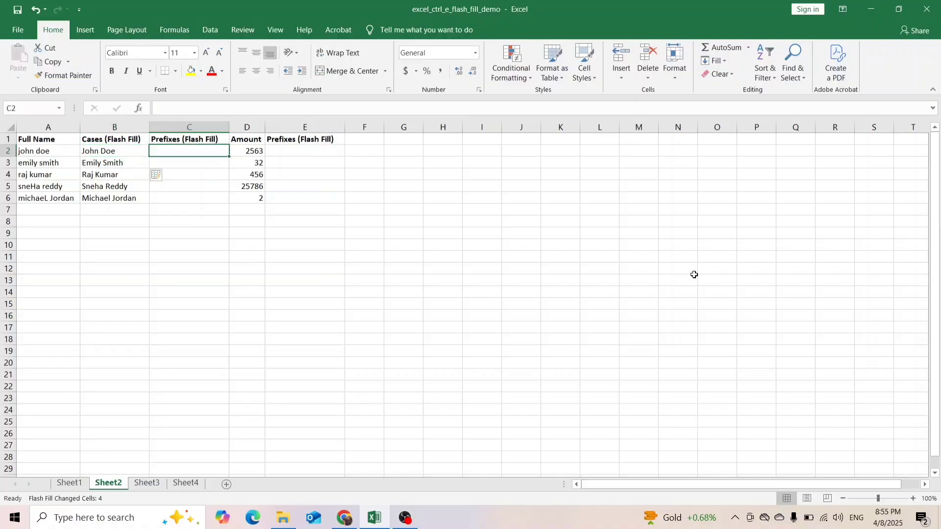
key(Left)
key(Right)
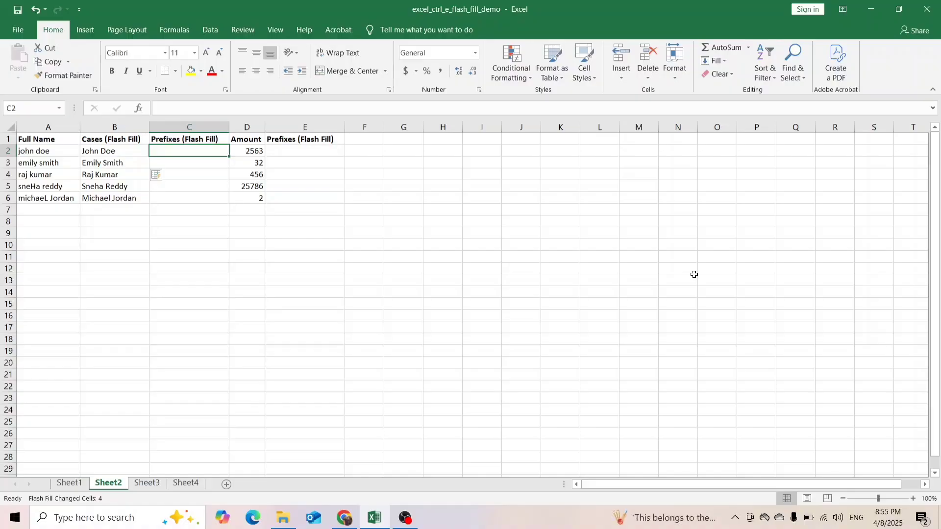
text(Mr)
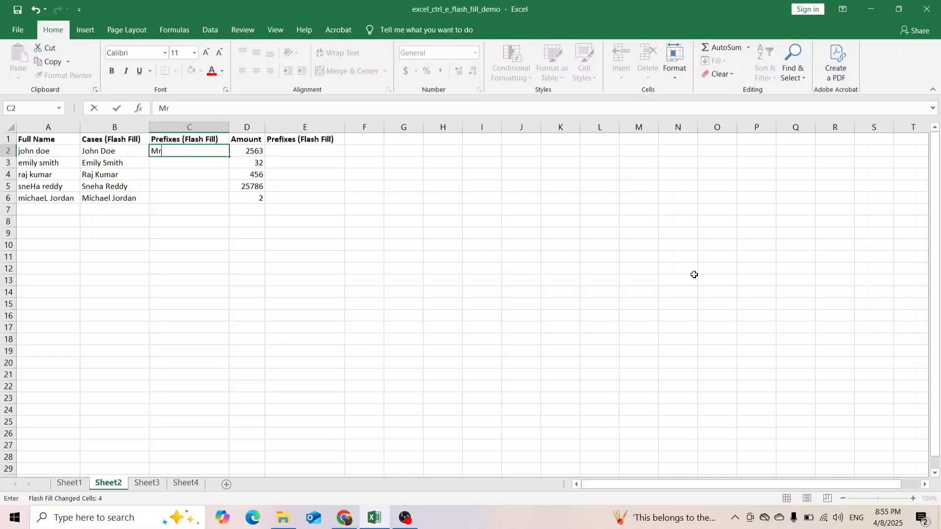
text(. John Doe)
key(Return)
key(ctrl+e)
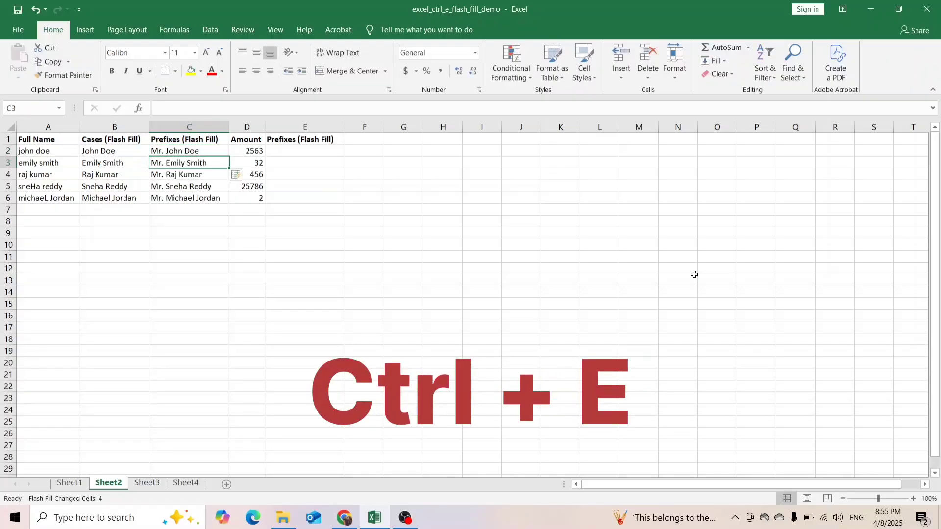
- Examine the Flash Filled names in C2:C6 to check whether the title suits each person
key(Down)
key(Down)
key(Down)
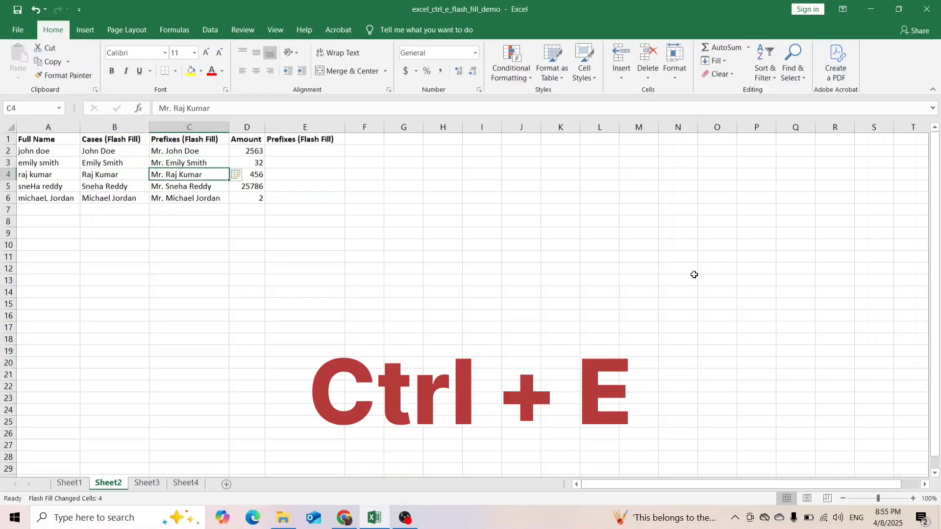
key(Up)
key(Up)
key(Up)
key(Up)
key(Up)
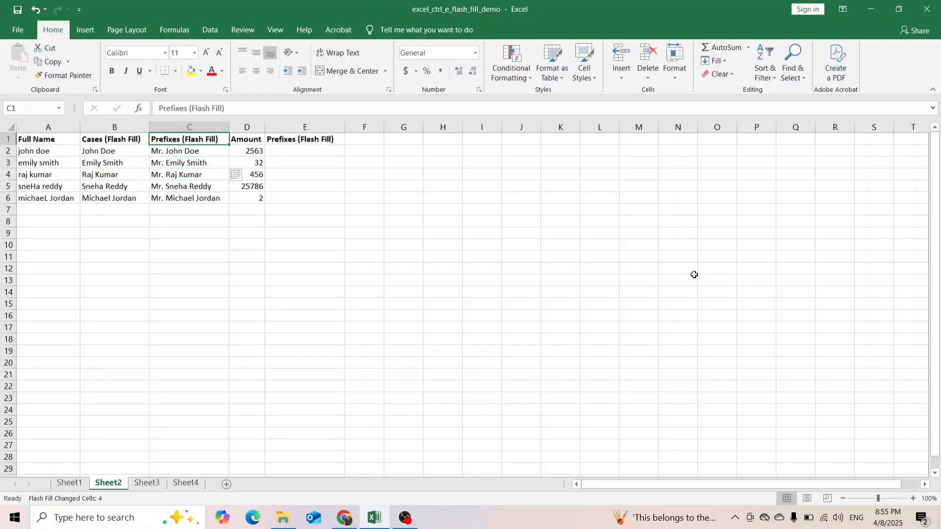
key(Down)
key(Up)
key(Down)
key(Down)
key(Down)
key(Up)
key(Up)
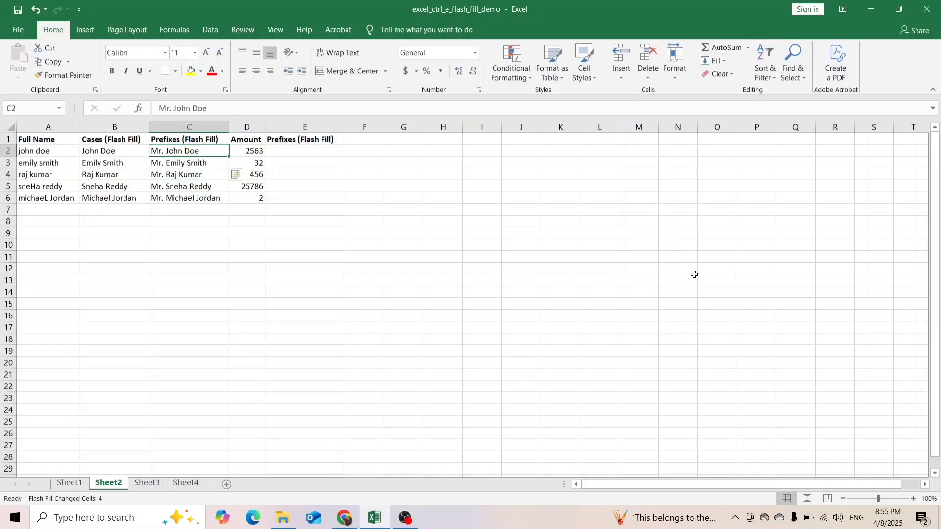
key(Up)
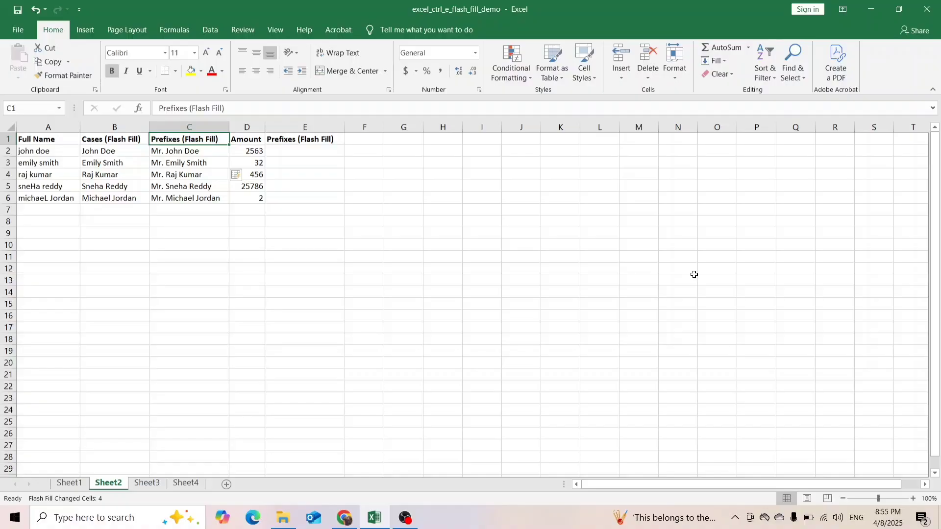
key(Down)
key(Down)
key(Down)
key(Down)
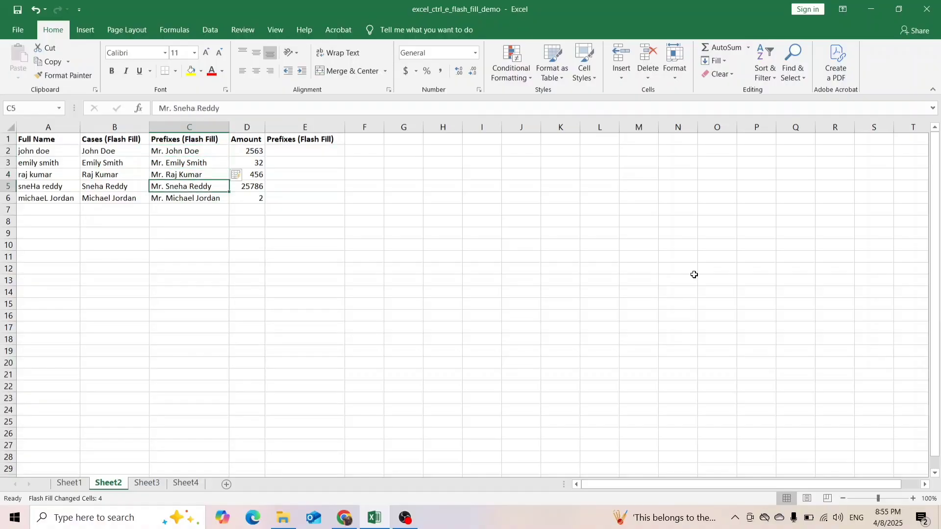
key(Up)
key(Up)
key(Up)
key(Up)
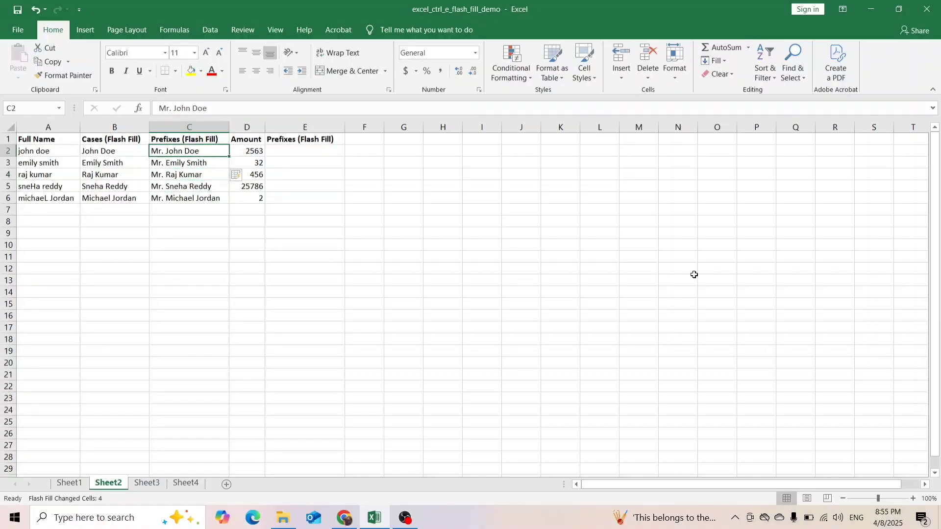
- Enter $2,563 in E2 and Flash Fill the other amounts down the Prefixes column beside Amount
key(Right)
key(Right)
key(Left)
key(Down)
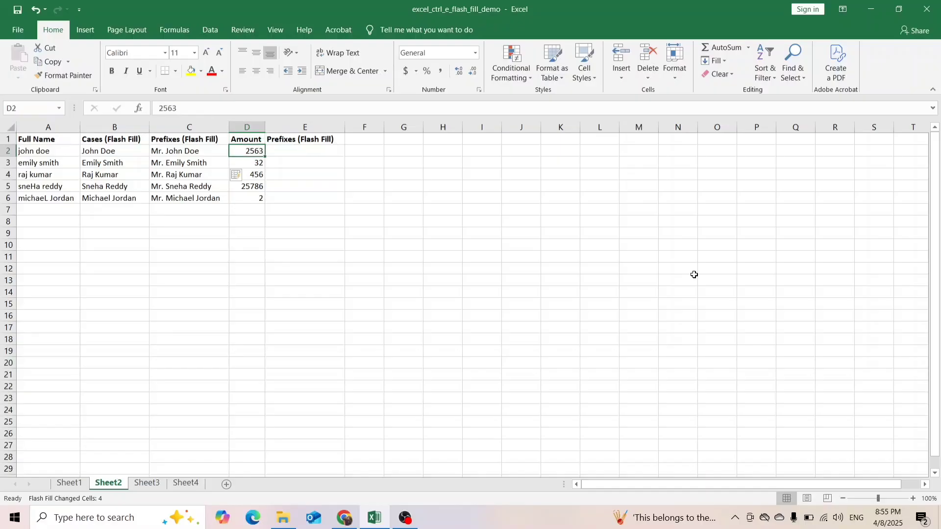
key(Up)
key(Left)
key(Left)
key(Right)
key(Right)
key(Right)
key(Down)
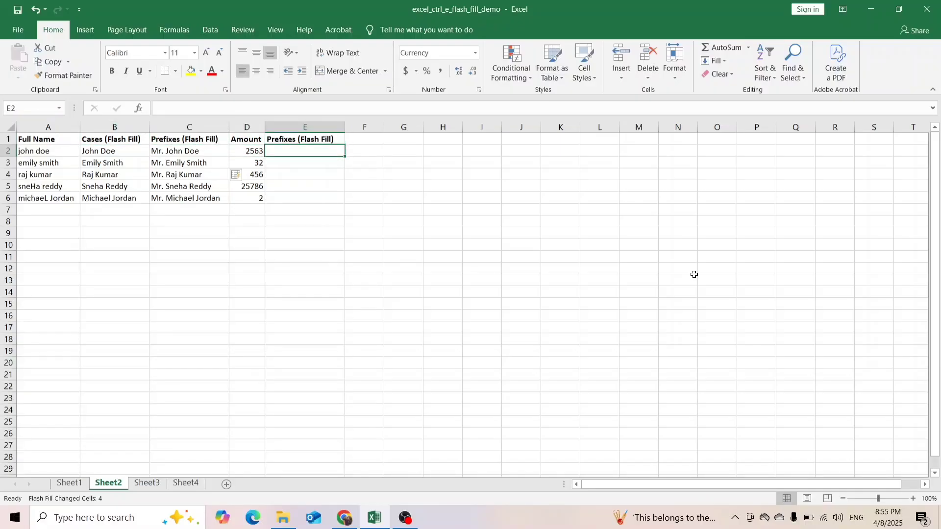
text(INE)
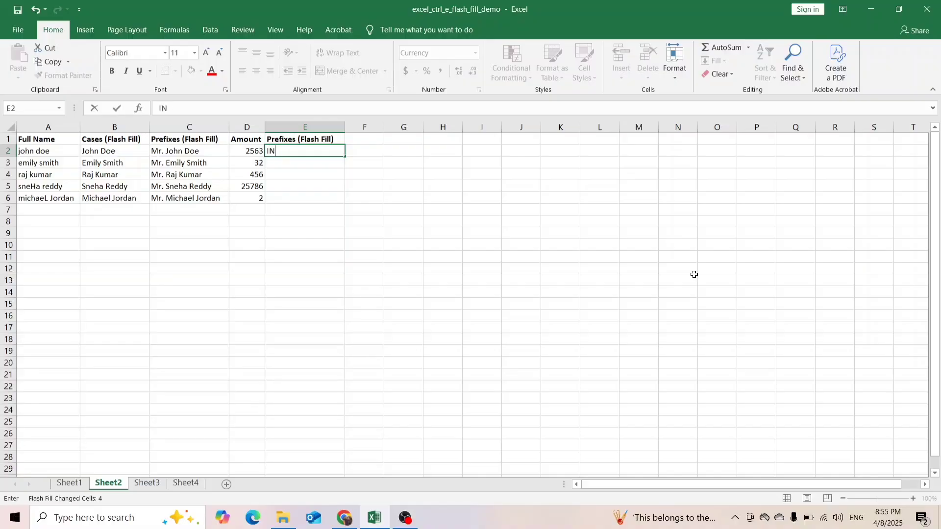
key(BackSpace)
key(BackSpace)
key(BackSpace)
text($2,563)
key(Return)
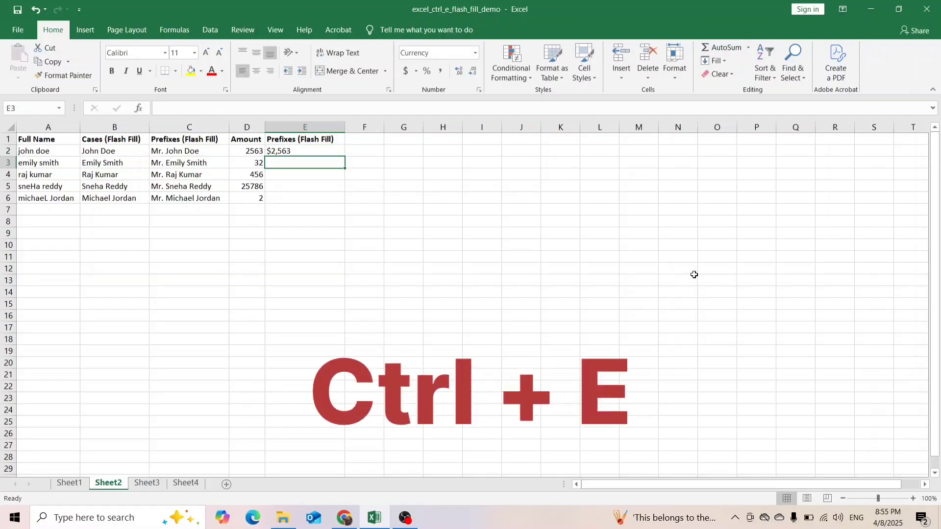
key(ctrl+e)
key(Right)
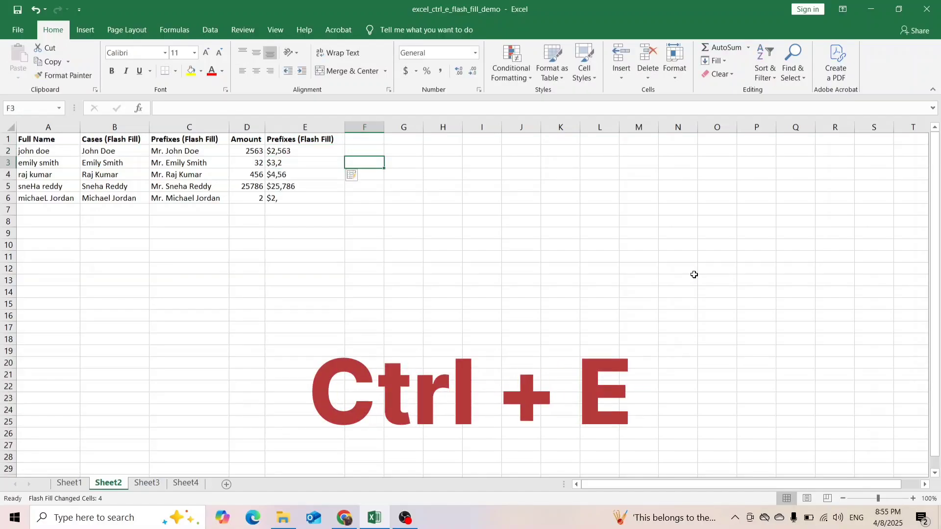
key(Left)
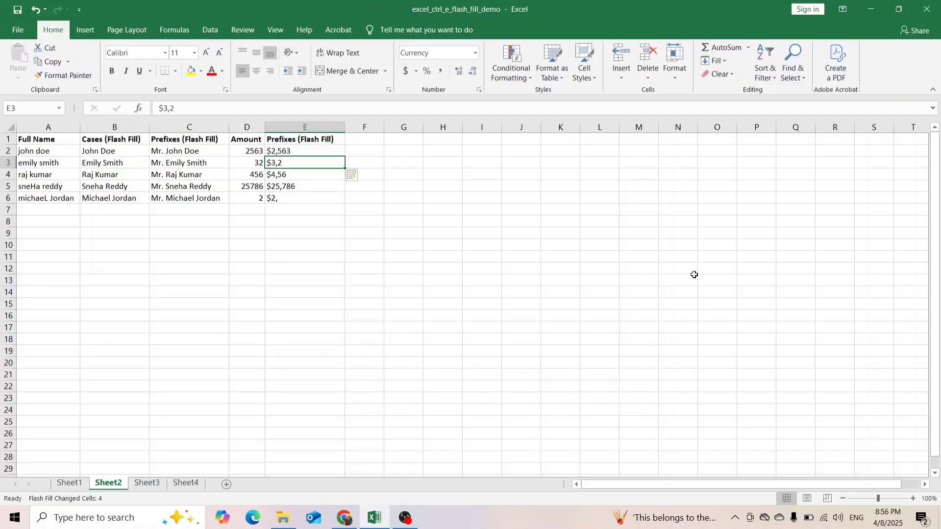
- On Sheet3, enter the first person's name in B2 as first name then last name without the comma, and Flash Fill the Data Order column
key(ctrl+Page_Down)
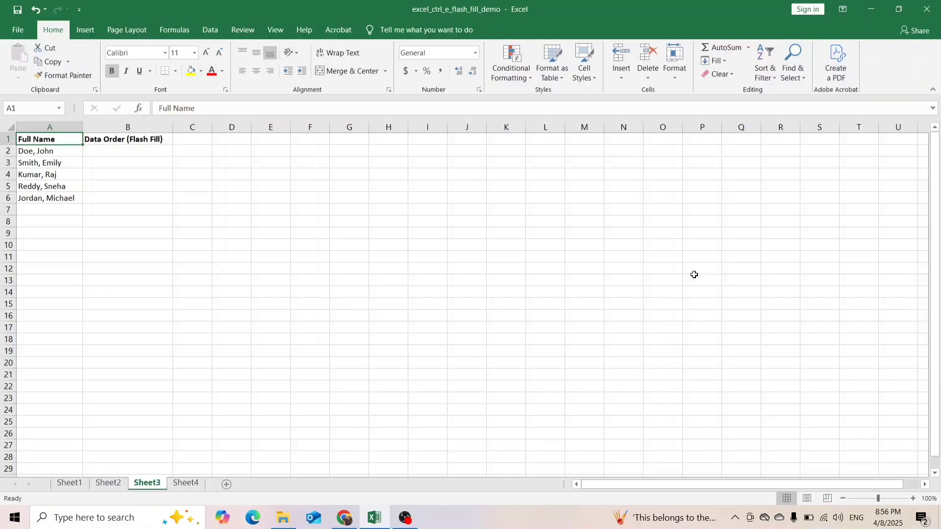
key(Right)
key(Down)
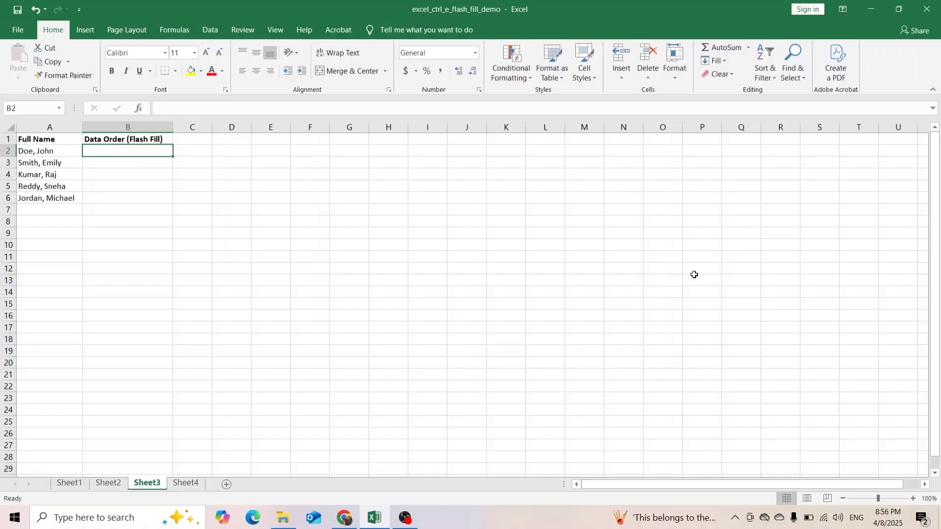
text(John)
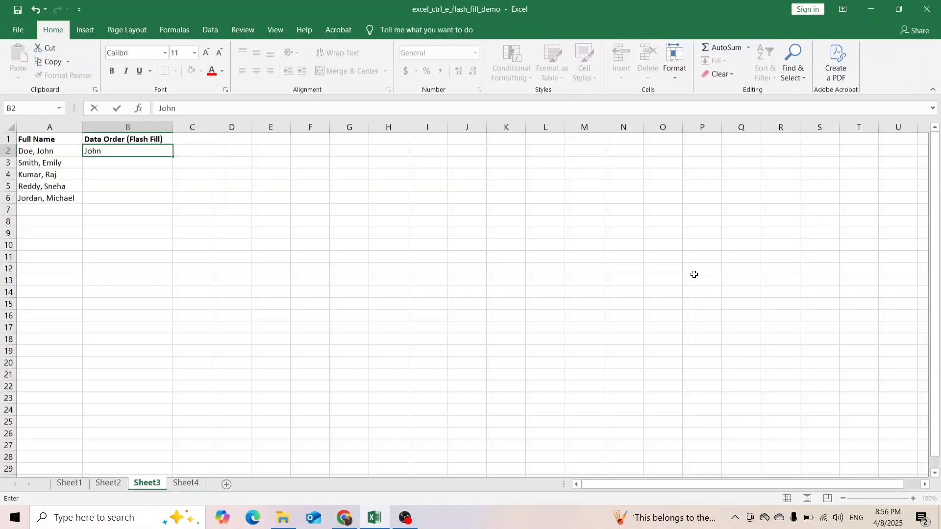
text( O)
key(BackSpace)
text(Doe)
key(Return)
key(ctrl+e)
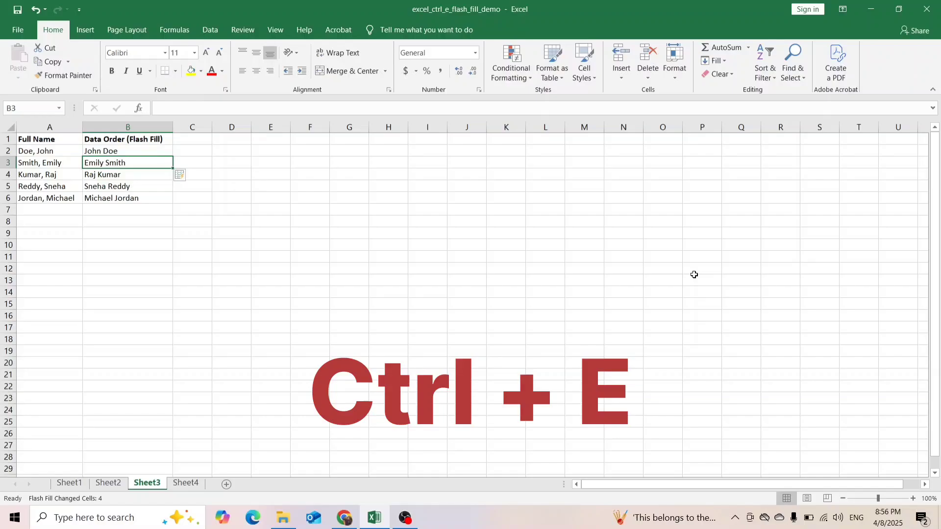
key(Left)
key(Right)
key(Up)
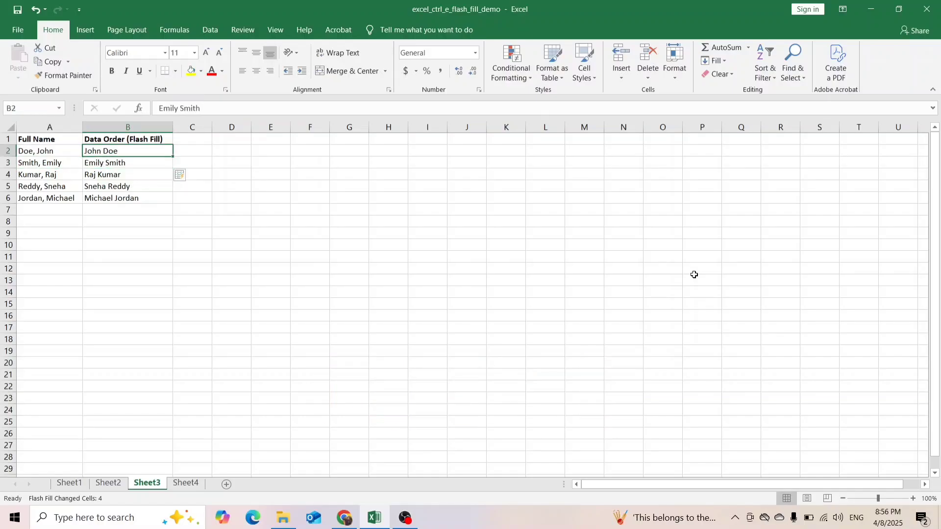
key(Up)
- On Sheet4, enter the year 2026 in B2 and Flash Fill the remaining years beside the dates
key(ctrl+Page_Down)
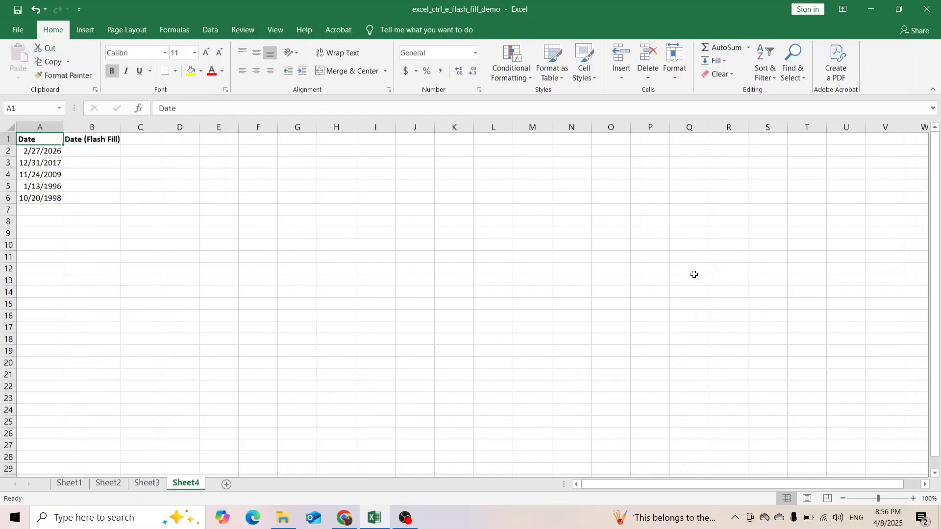
key(Down)
key(Right)
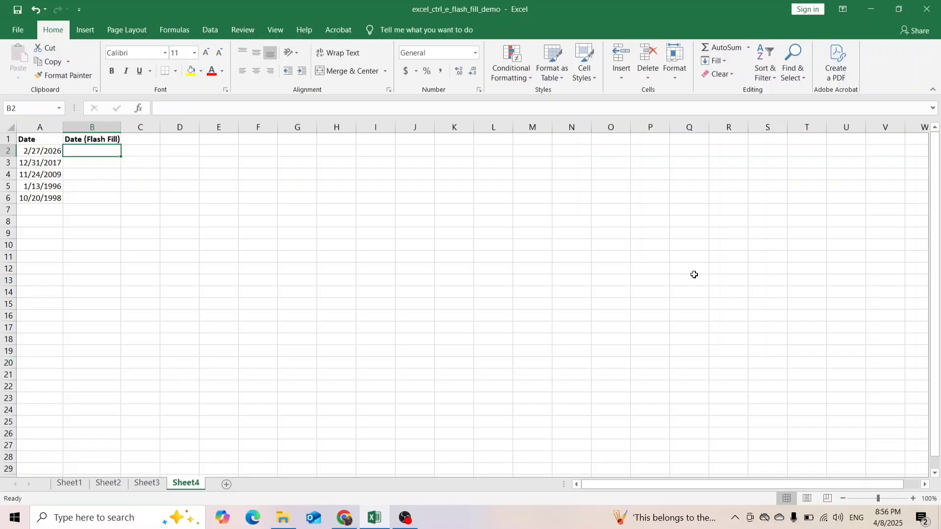
key(Up)
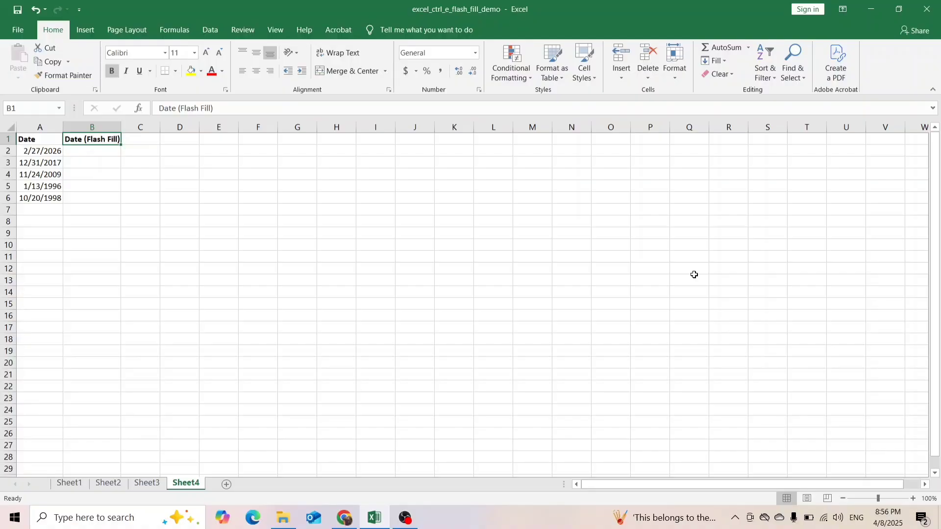
key(Down)
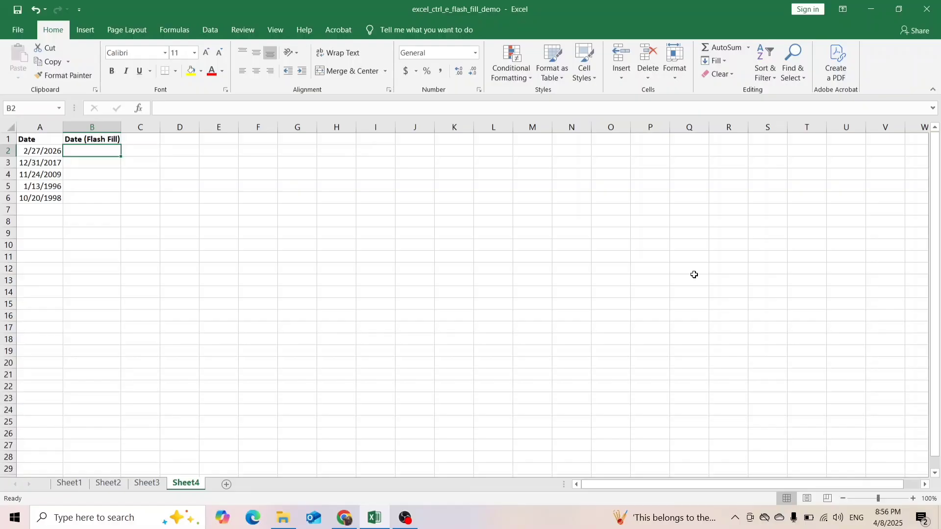
text(2026)
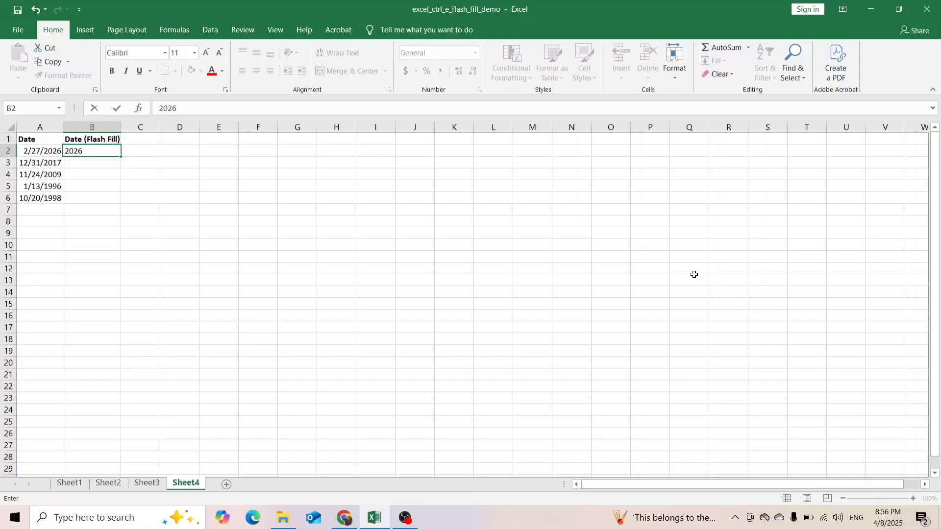
key(Return)
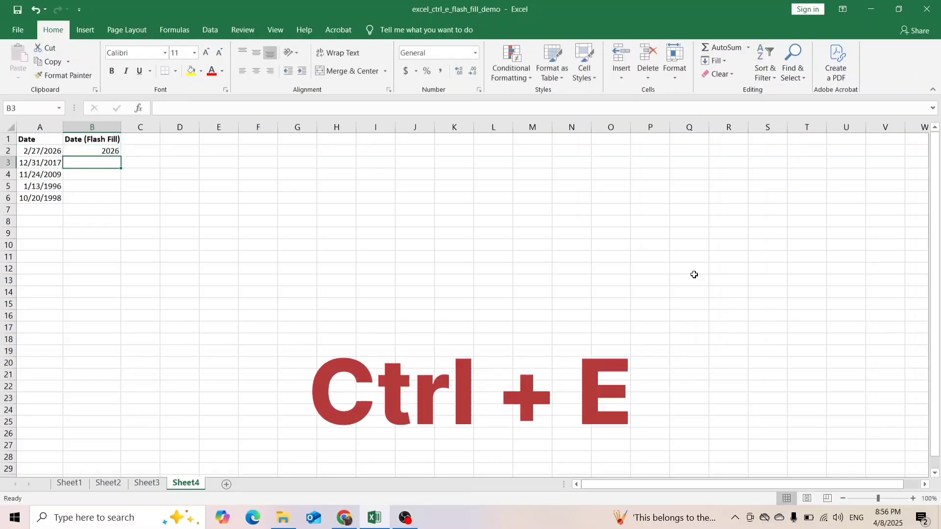
key(ctrl+e)
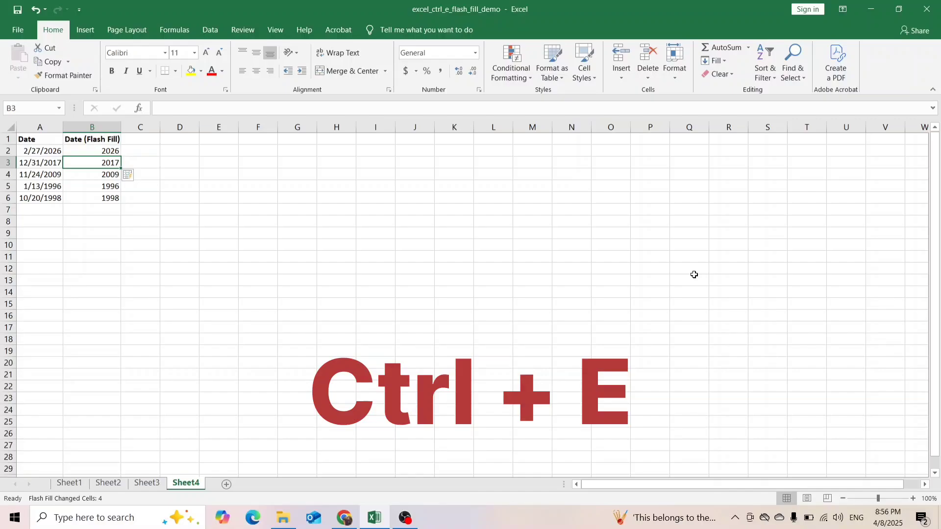
- Clear the years from B2:B6, then enter the month number 2 in B2 and Flash Fill the other months
key(Up)
key(ctrl+shift+Down)
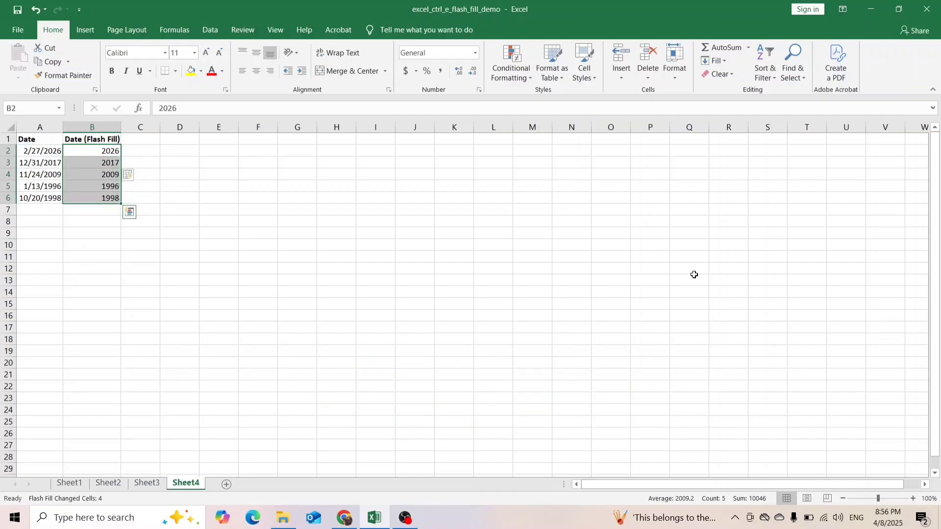
key(Delete)
key(Left)
key(Right)
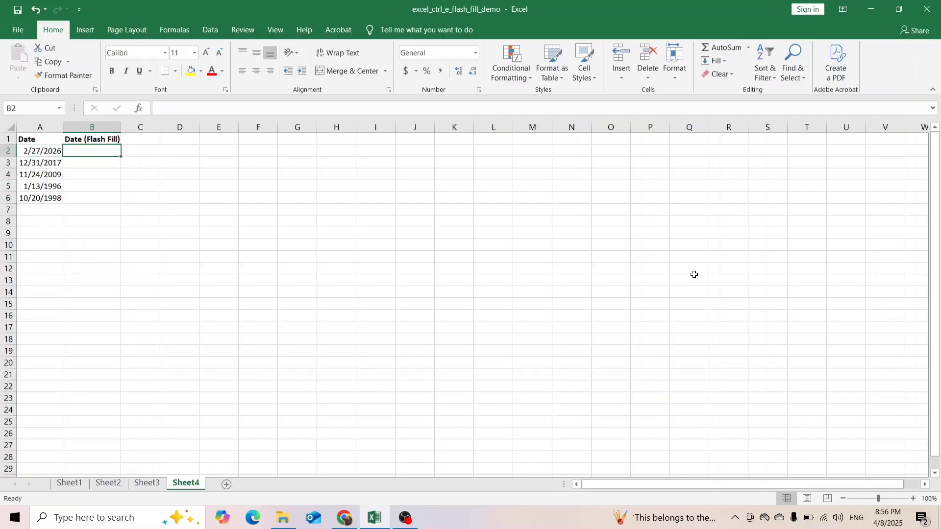
text(2)
key(Return)
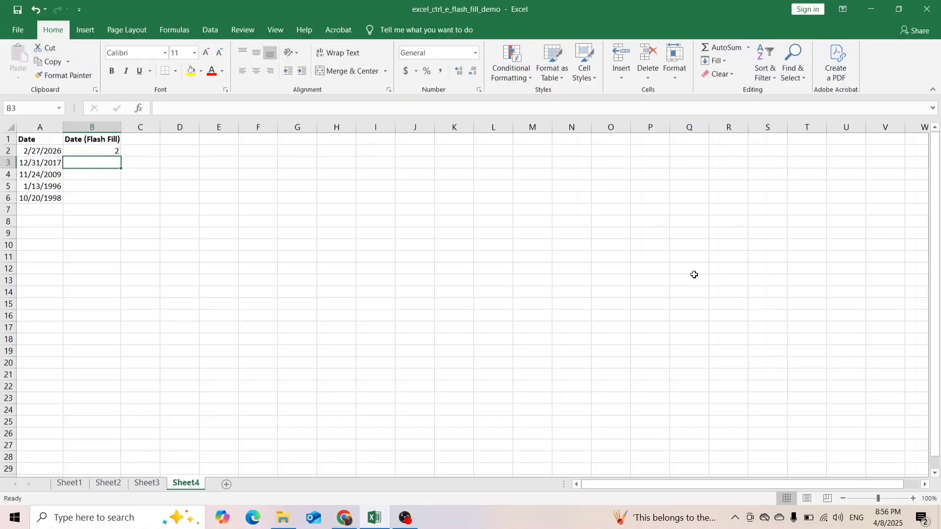
key(ctrl+e)
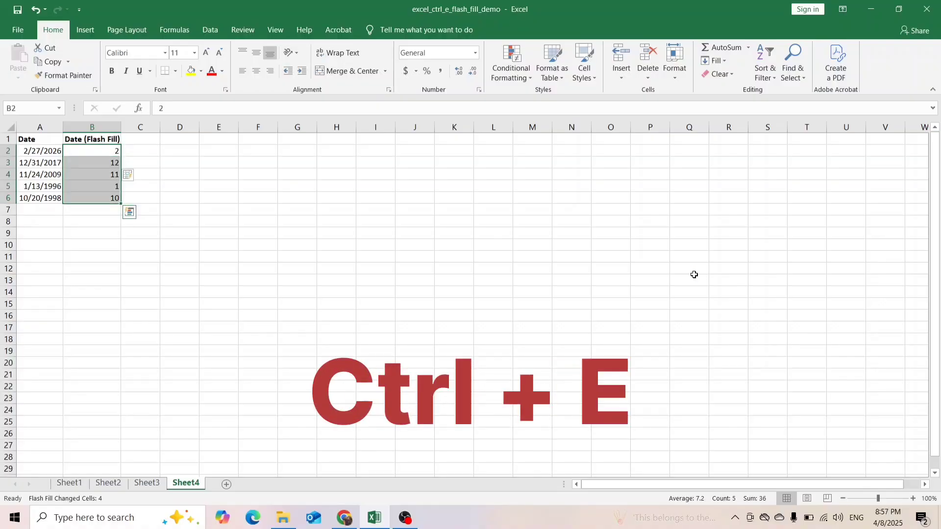
- Clear the month numbers from B2:B6, then enter the day 27 in B2 and Flash Fill the other days
key(Delete)
key(Up)
key(Down)
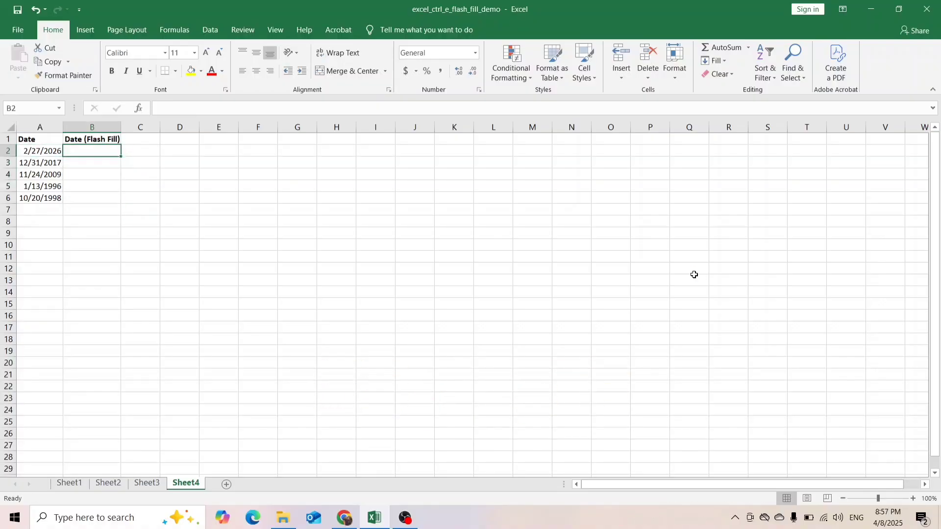
text(27)
key(Return)
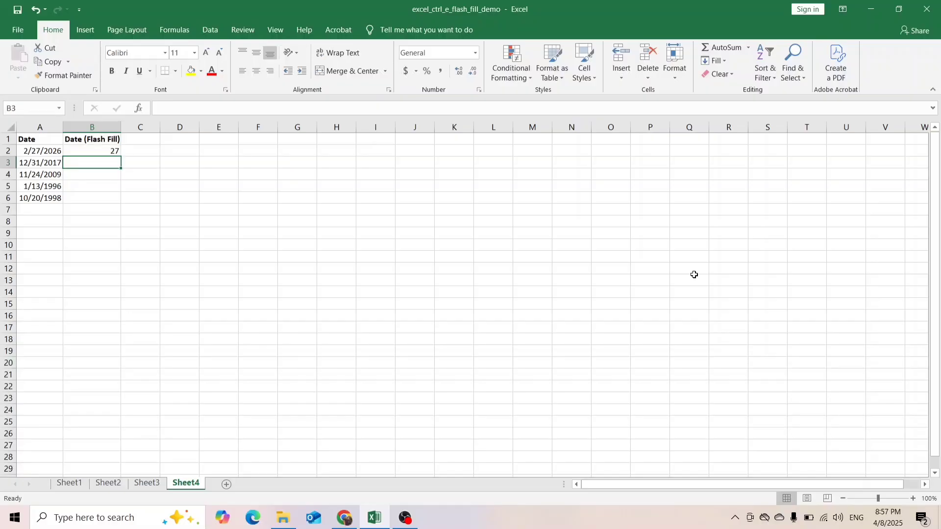
key(ctrl+e)
key(Up)
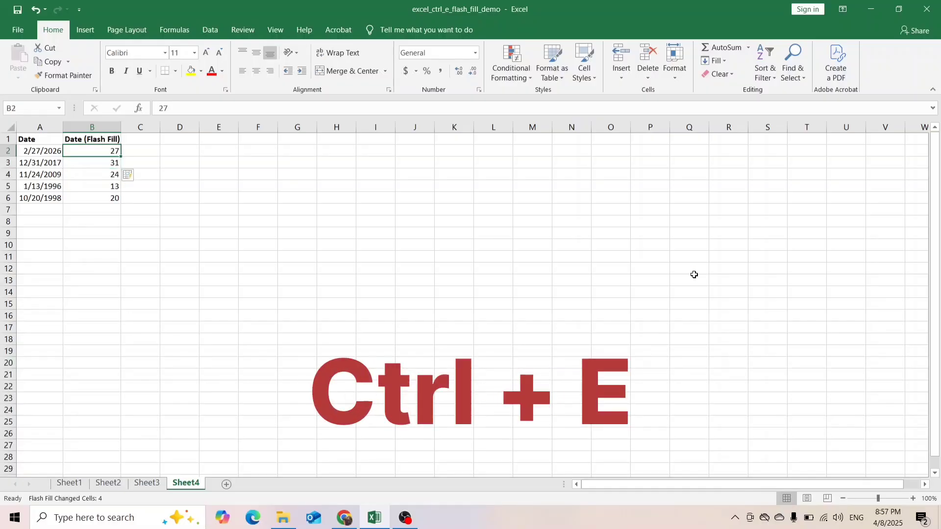
key(Left)
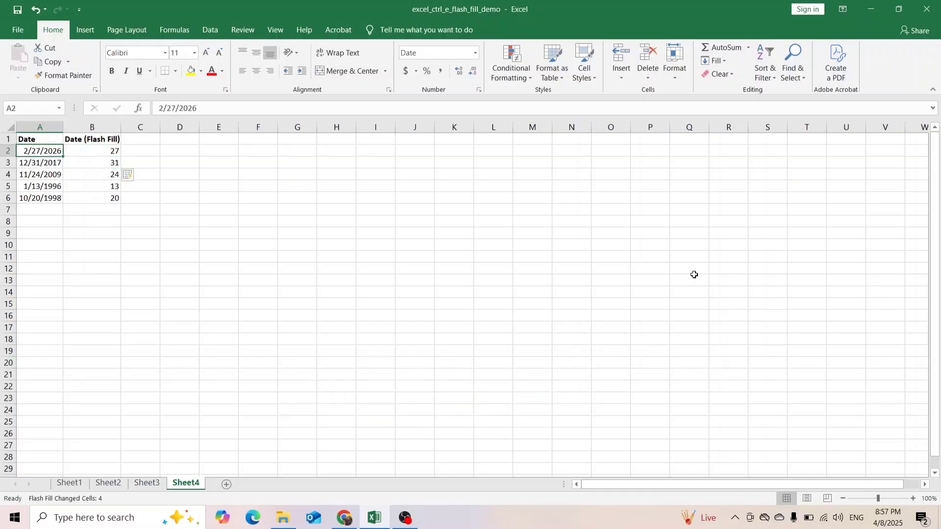
- On Sheet1, compare the First Name and Last Name columns with the Full Name (Flash Fill) column row by row
key(ctrl+Page_Up)
key(ctrl+Page_Up)
key(ctrl+Page_Up)
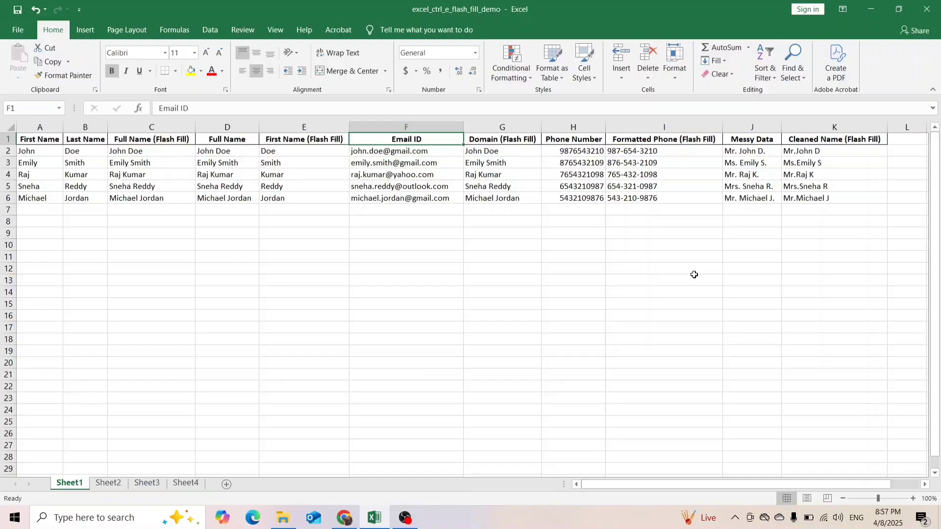
key(Left)
key(Left)
key(Left)
key(Left)
key(Left)
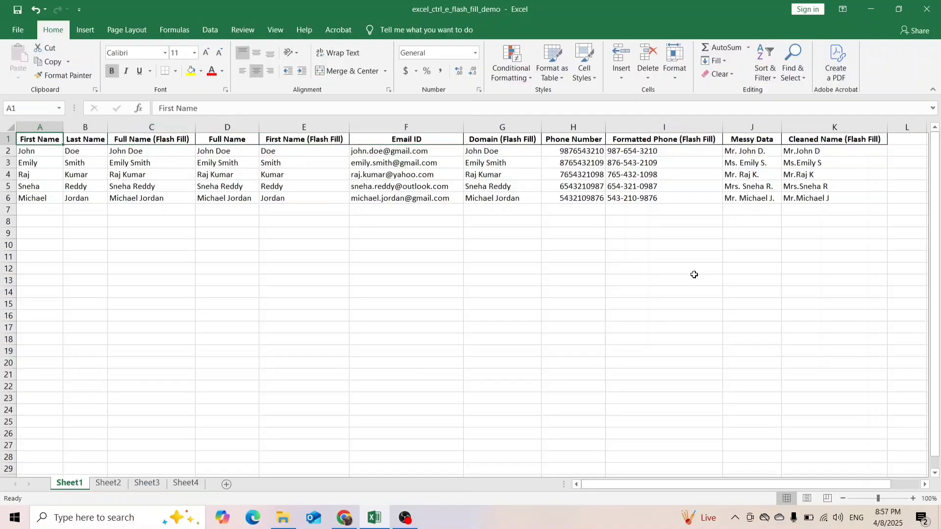
key(ctrl+space)
key(Right)
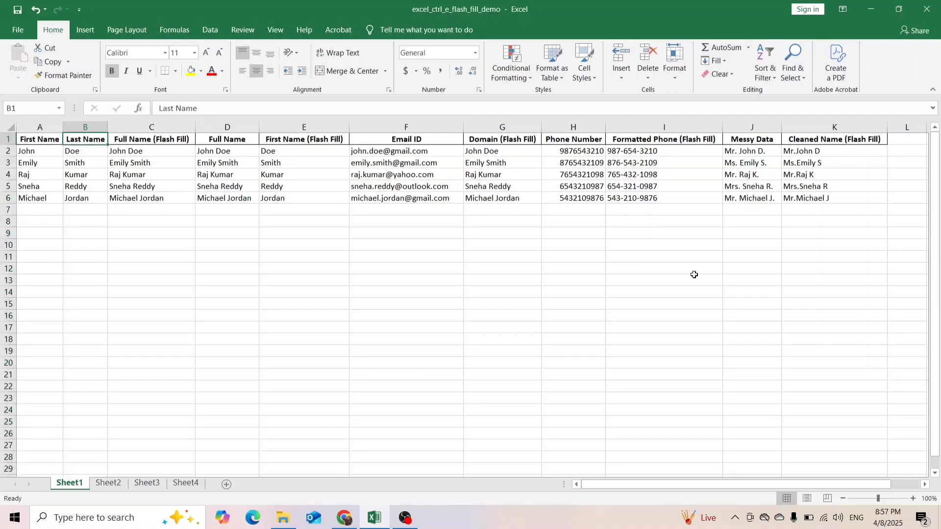
key(Left)
key(Down)
key(Down)
key(Up)
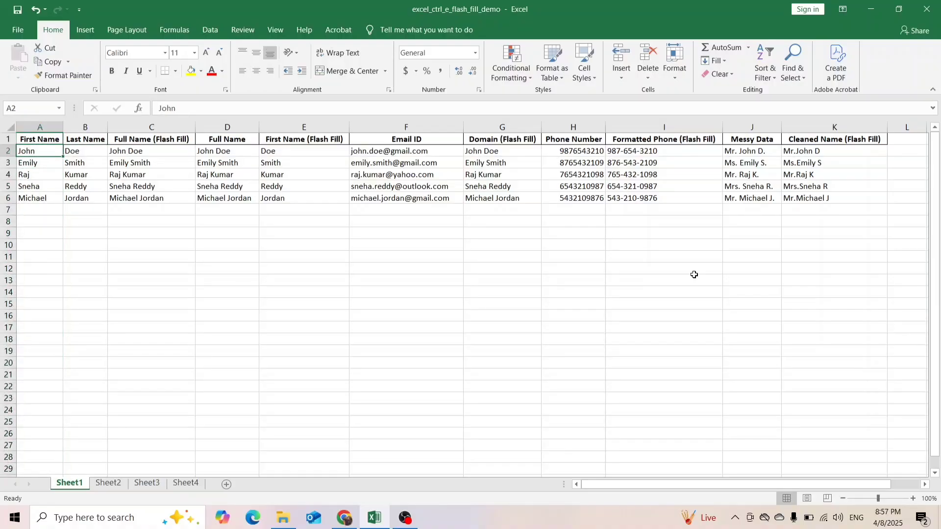
key(Right)
key(Left)
key(Right)
key(Right)
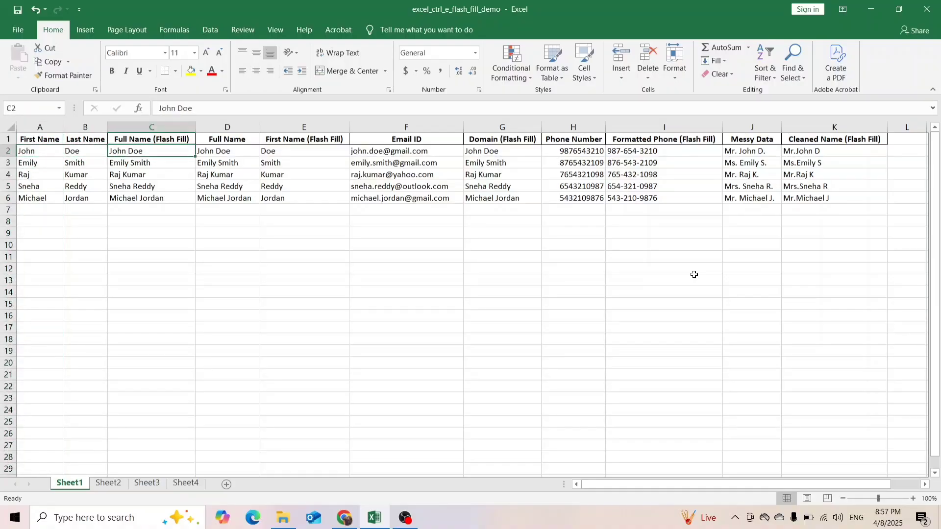
key(Down)
key(Left)
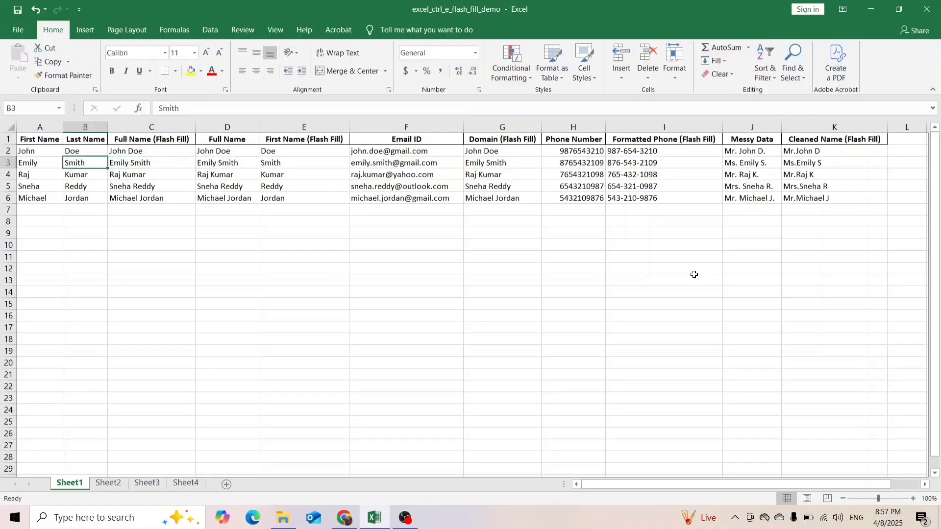
key(Left)
key(Right)
key(Right)
key(Right)
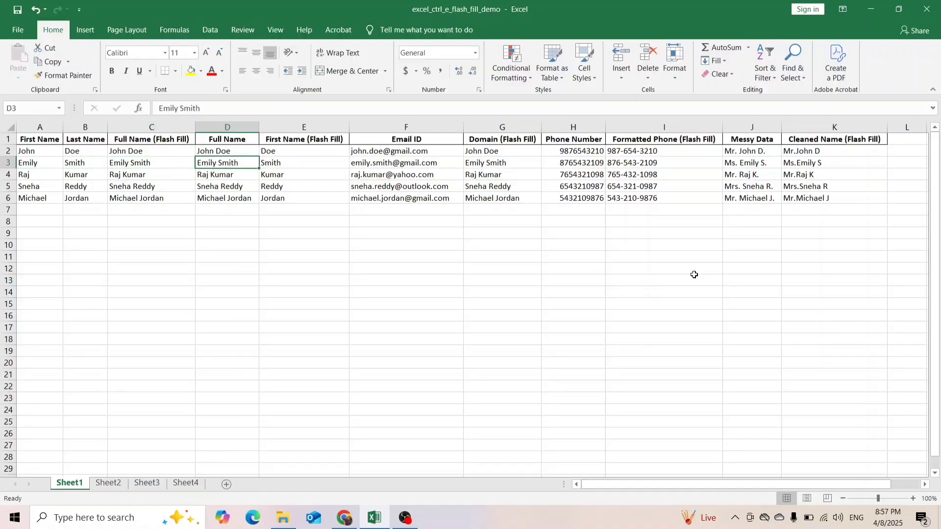
- Examine the full-name columns C and D to see whether they hold the same data
key(Right)
key(Left)
key(Left)
key(Up)
key(Up)
key(ctrl+space)
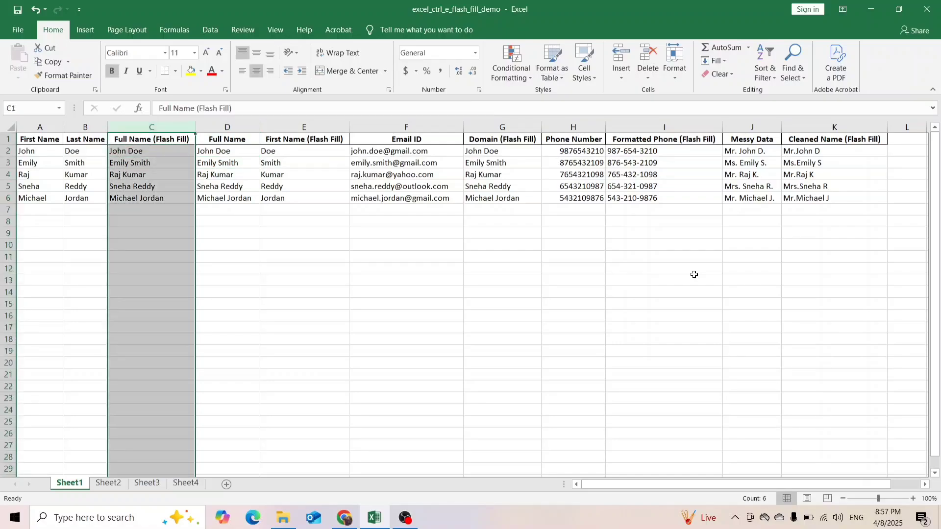
key(shift+Right)
key(Right)
key(ctrl+space)
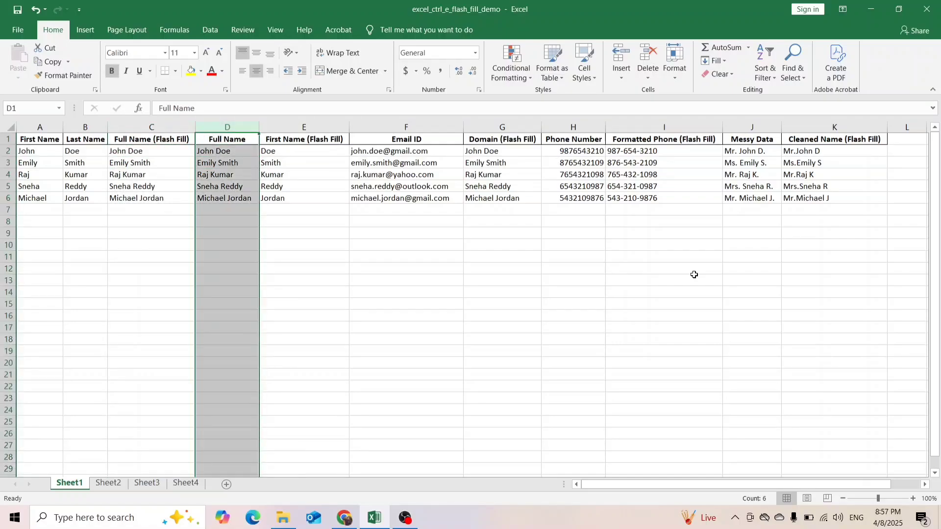
key(Left)
key(Right)
key(Down)
key(Down)
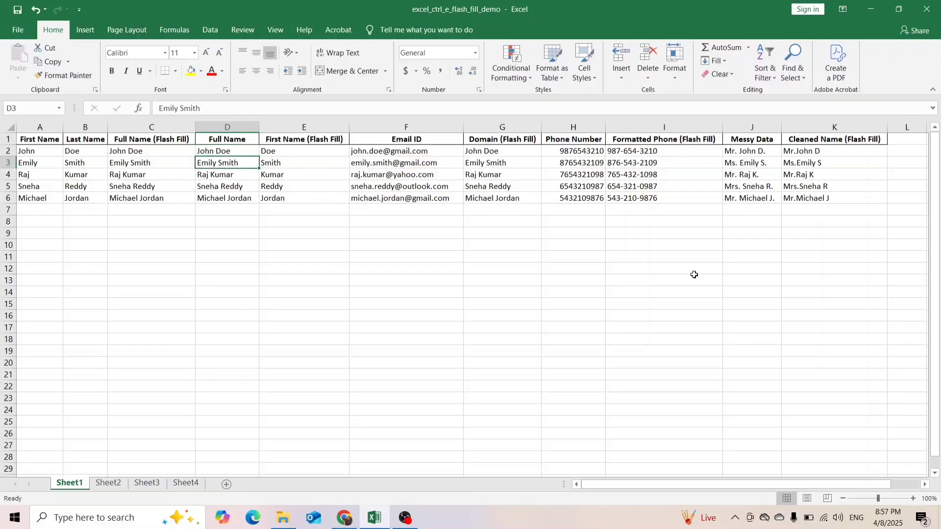
key(Up)
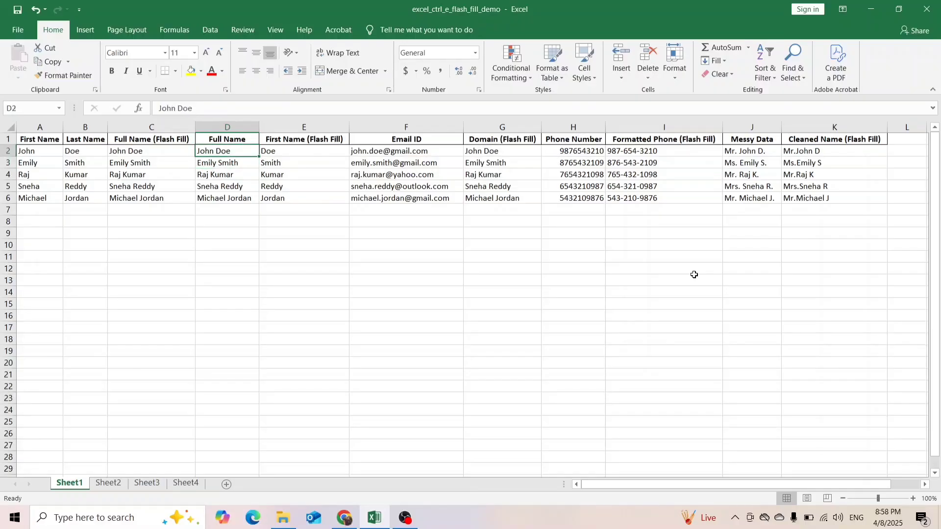
- Replace the last name in D3 of the Full Name column with a different surname so it differs from column C
key(Right)
key(Left)
key(Down)
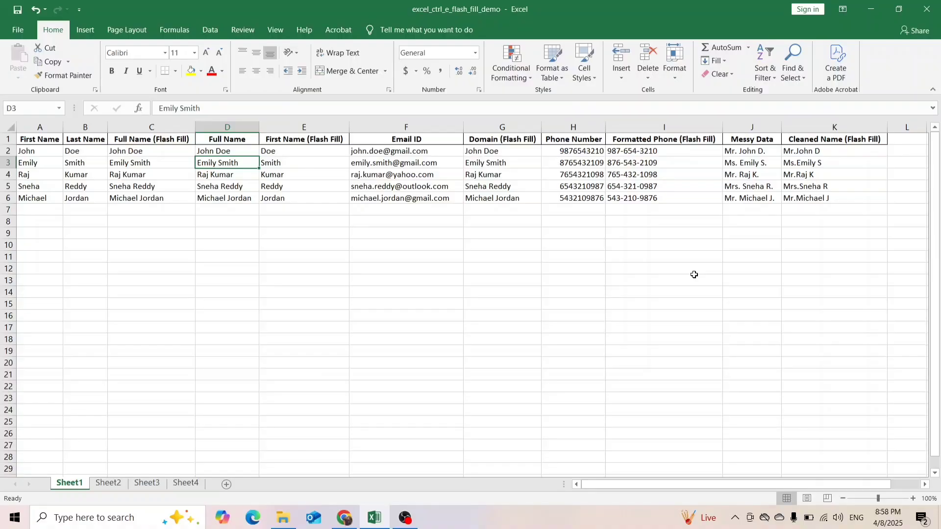
key(F2)
key(shift+Left)
key(shift+Left)
key(shift+Left)
key(shift+Left)
key(shift+Left)
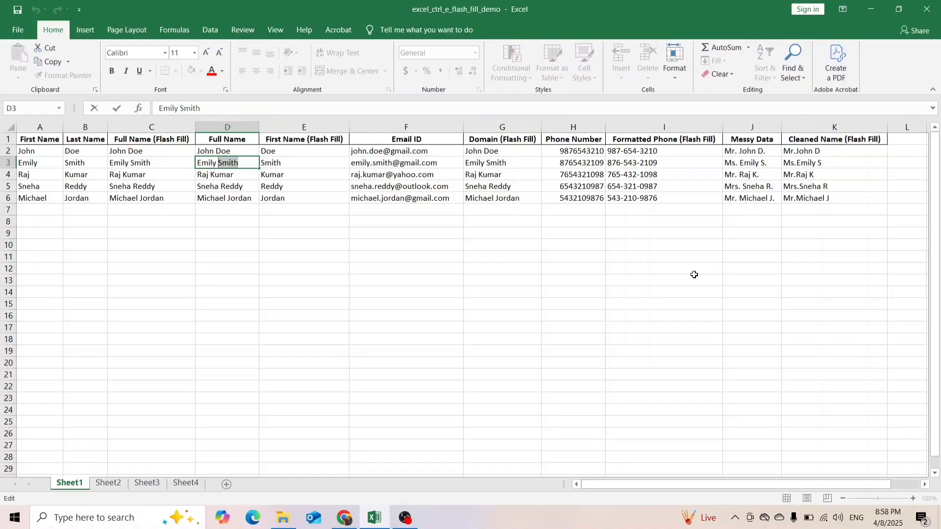
text(Do)
key(BackSpace)
key(BackSpace)
text(Ravi)
key(Tab)
- Clear the entries in E2:E6 of the First Name (Flash Fill) column
key(Up)
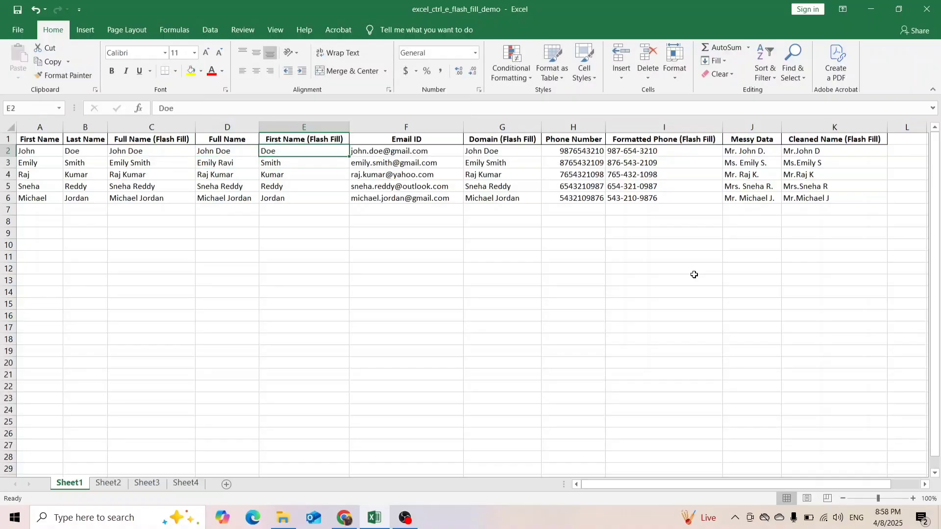
key(ctrl+e)
key(Delete)
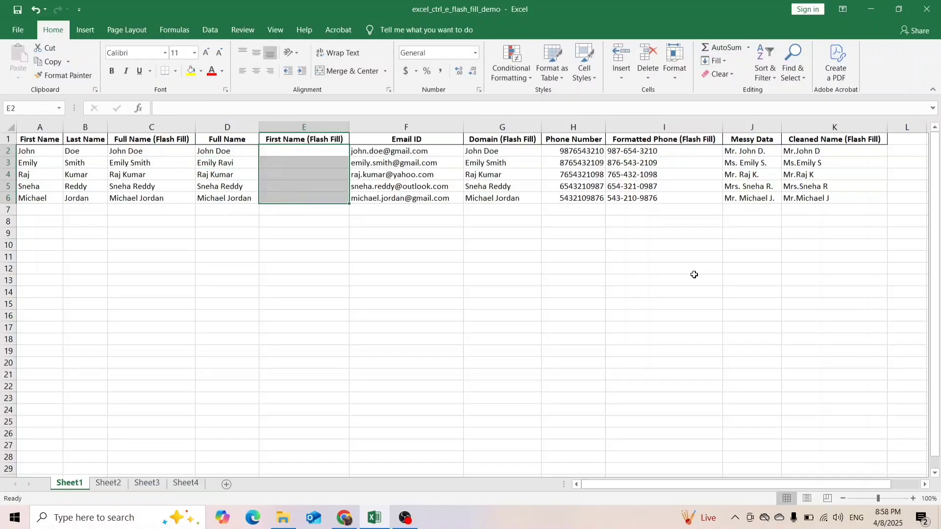
key(Left)
key(Right)
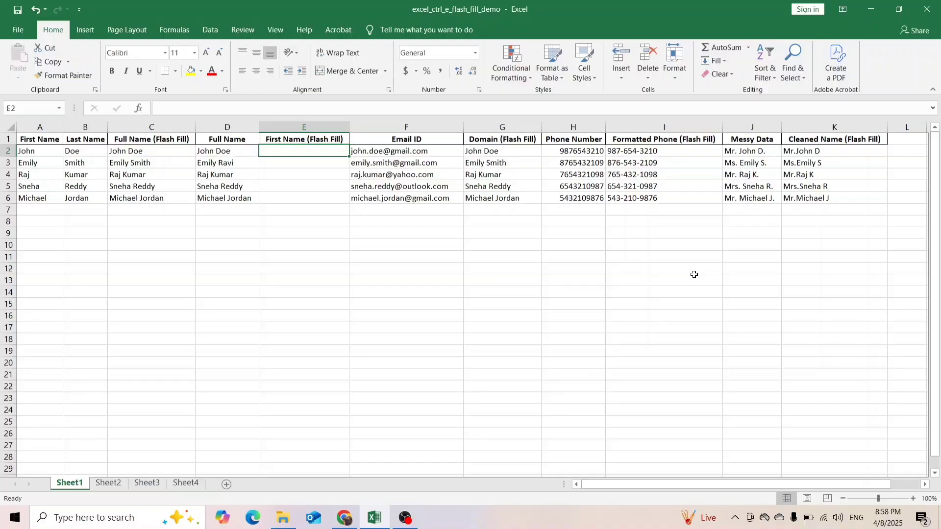
- Compare the Full Name (Flash Fill) column with the edited Full Name column beside the emptied column E
key(Left)
key(Left)
key(Up)
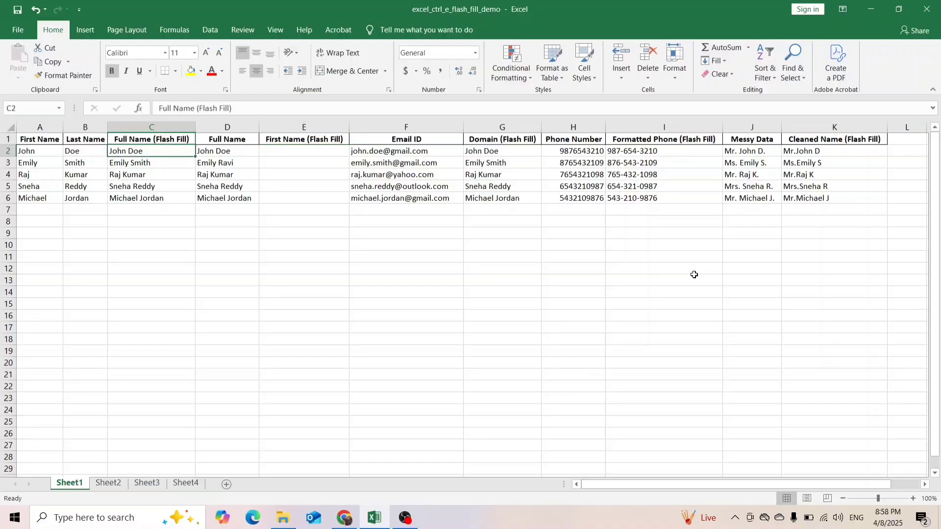
key(ctrl+space)
key(Right)
key(Left)
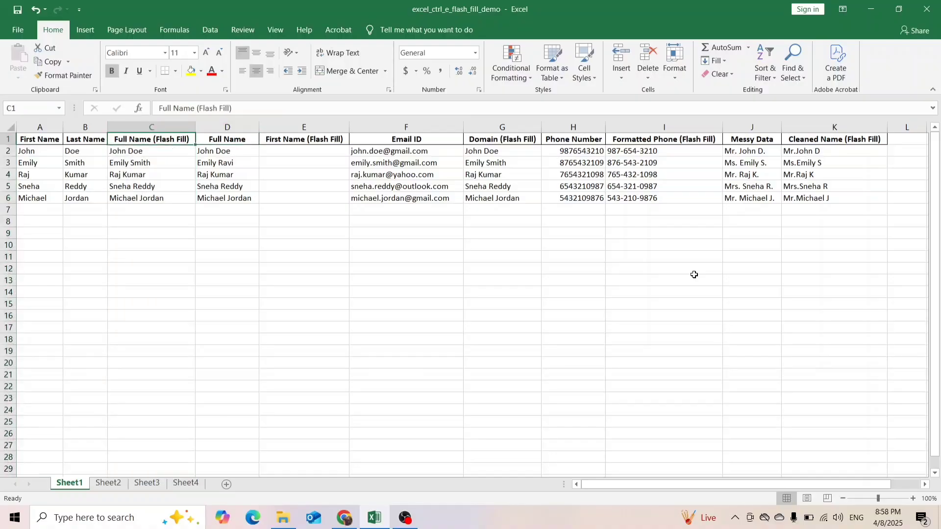
key(ctrl+space)
key(Right)
key(Right)
key(Left)
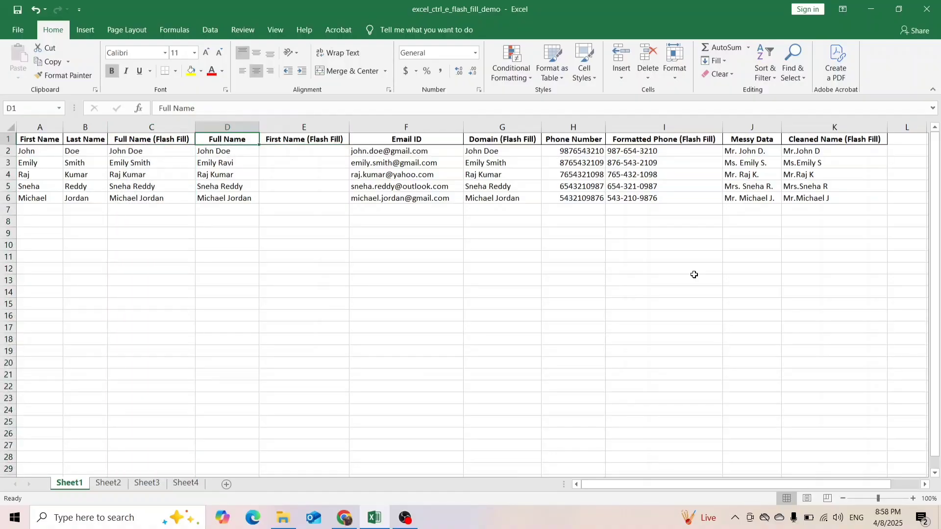
key(ctrl+space)
key(Right)
key(Left)
key(Left)
key(Down)
key(Right)
key(Right)
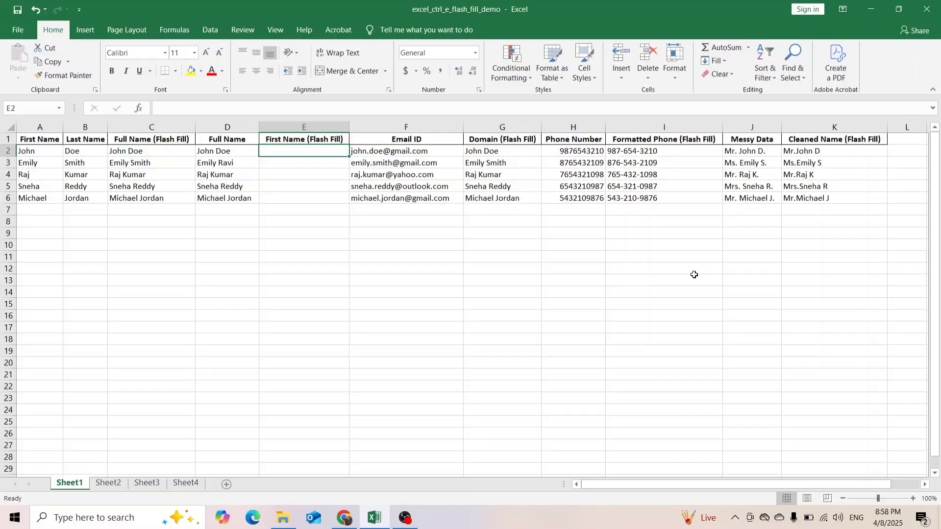
text(Joh)
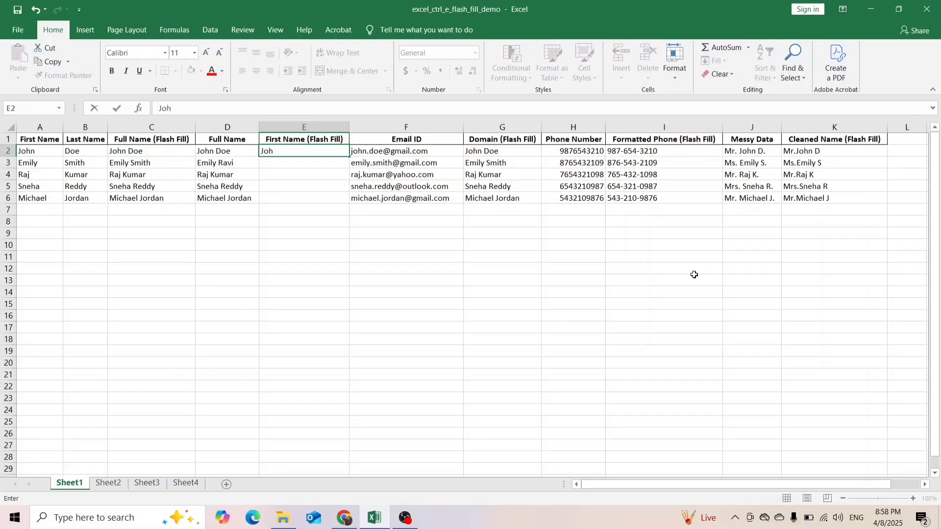
text(n)
text( Doe)
key(BackSpace)
key(BackSpace)
key(BackSpace)
key(BackSpace)
key(BackSpace)
key(BackSpace)
key(BackSpace)
key(BackSpace)
- Enter only the last name of the row 2 person in E2 as the Flash Fill example
text(Doe)
key(Return)
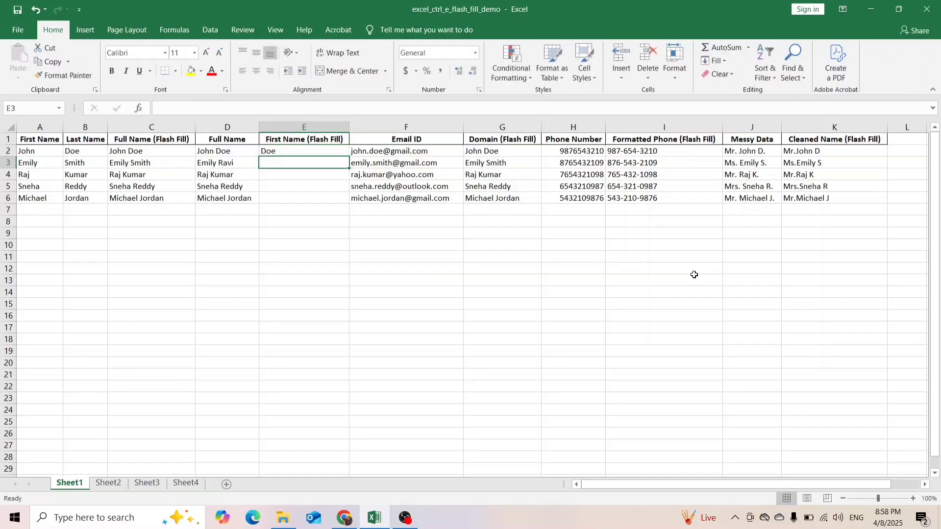
key(Up)
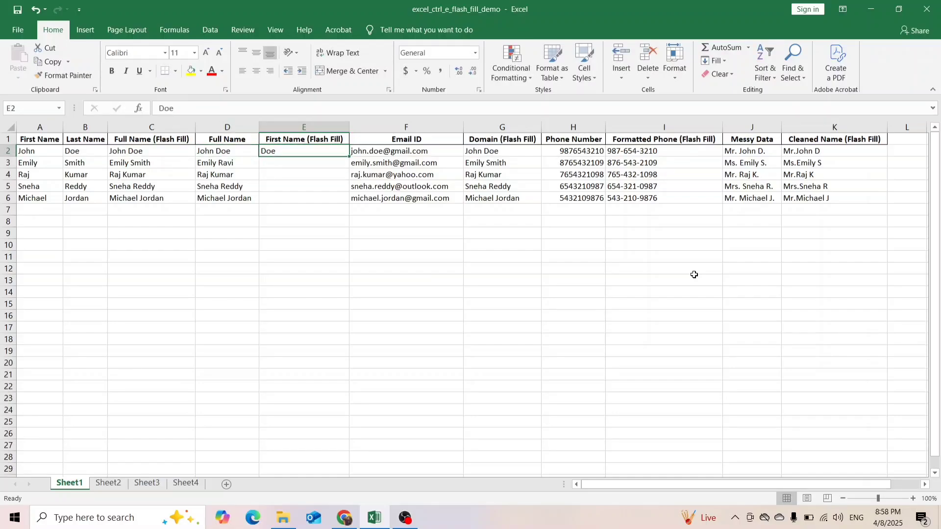
- Compare the differing full names in C3 and D3 with the example last name in E2
key(Down)
key(Left)
key(Left)
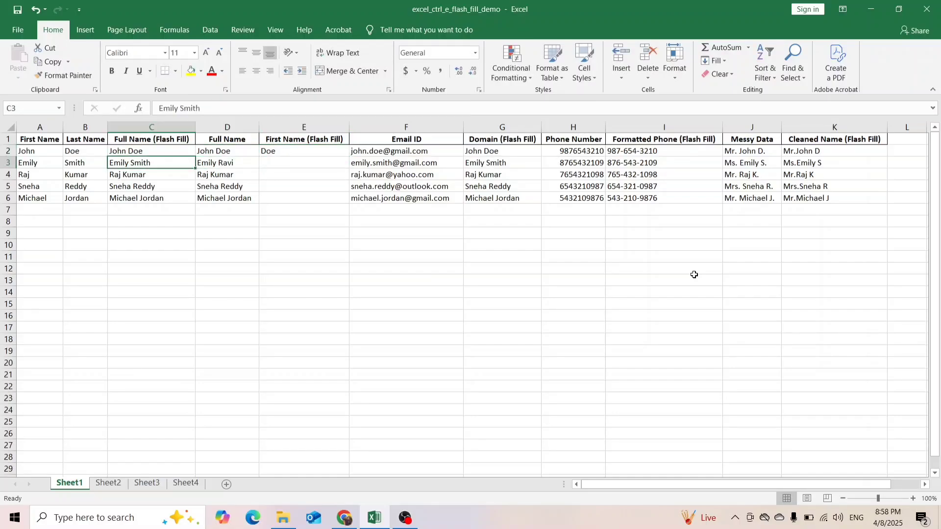
key(shift+Right)
key(Left)
key(Right)
key(Right)
key(Right)
key(Up)
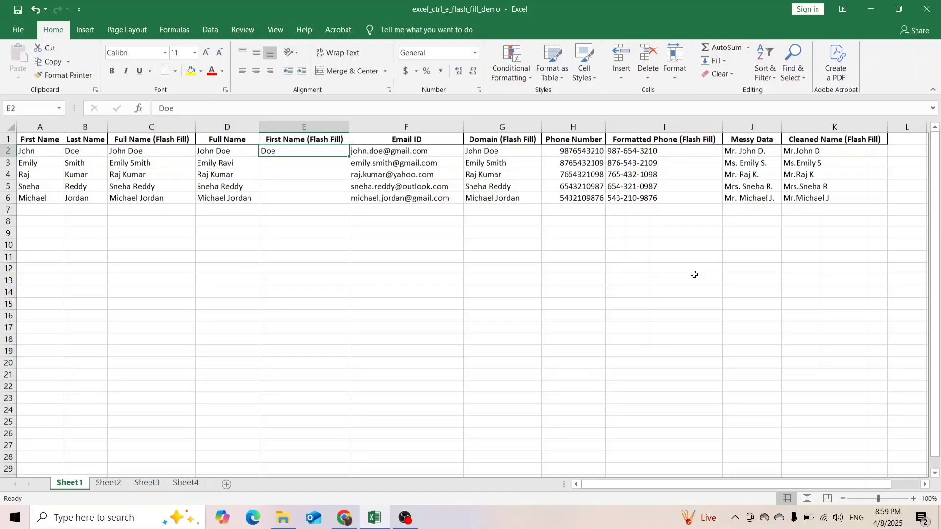
key(Left)
key(Down)
key(Right)
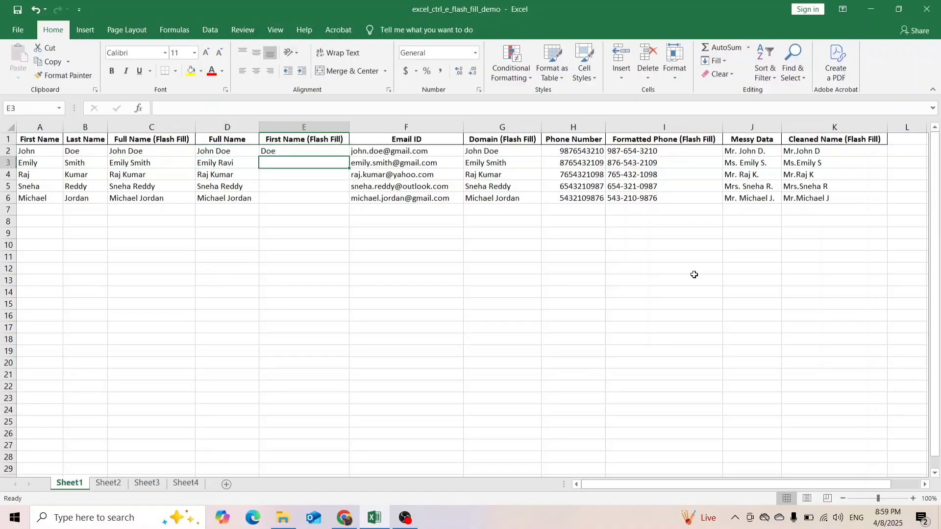
key(Left)
key(Right)
key(Left)
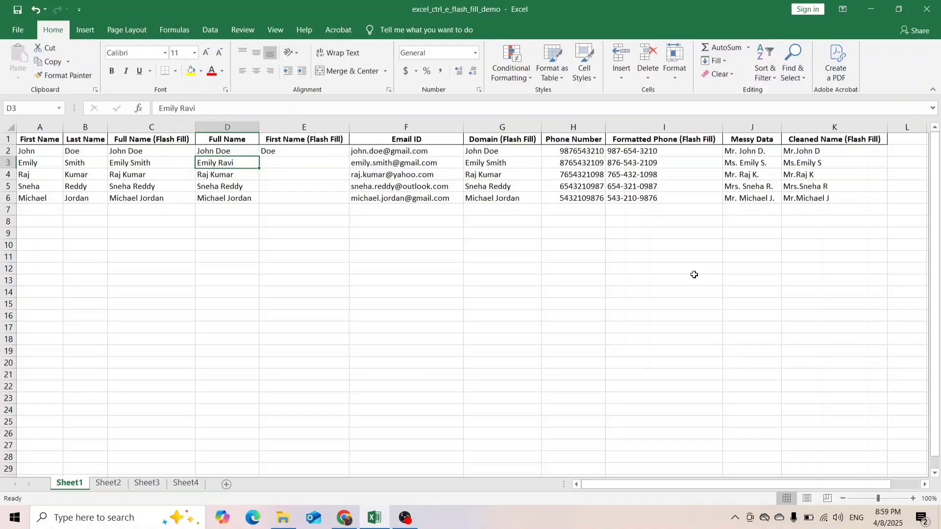
key(Left)
- Flash Fill the last names down column E from E3, following the example in E2
key(Right)
key(Right)
key(ctrl+e)
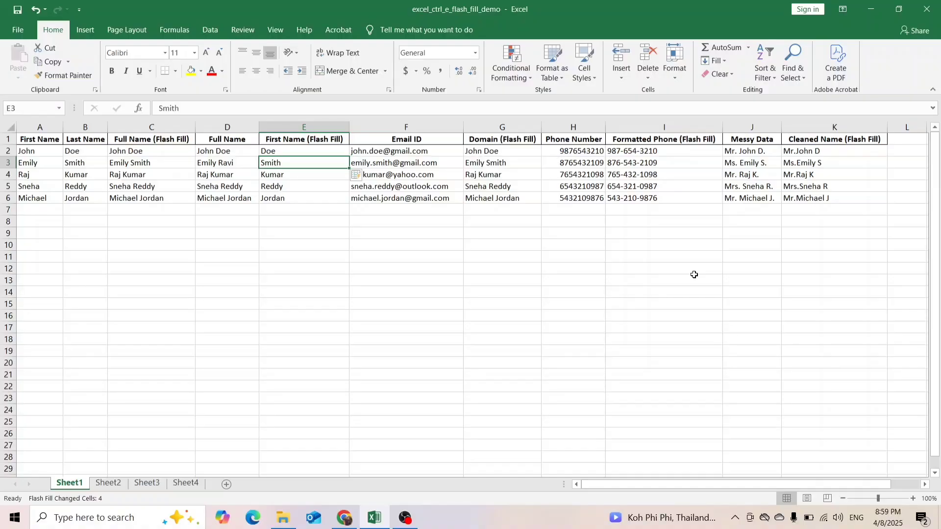
- Examine columns C and D against the filled column E to see which full-name column Flash Fill used
key(Left)
key(Left)
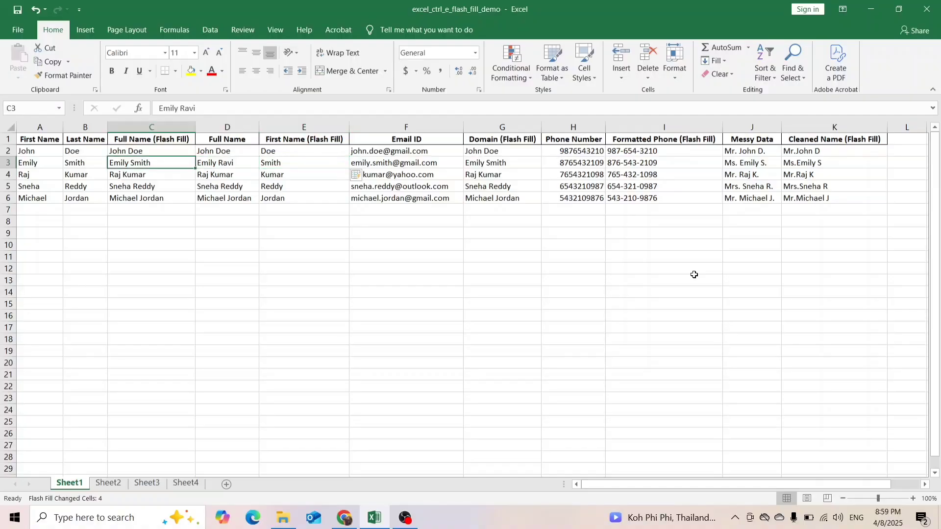
key(Up)
key(Up)
key(ctrl+space)
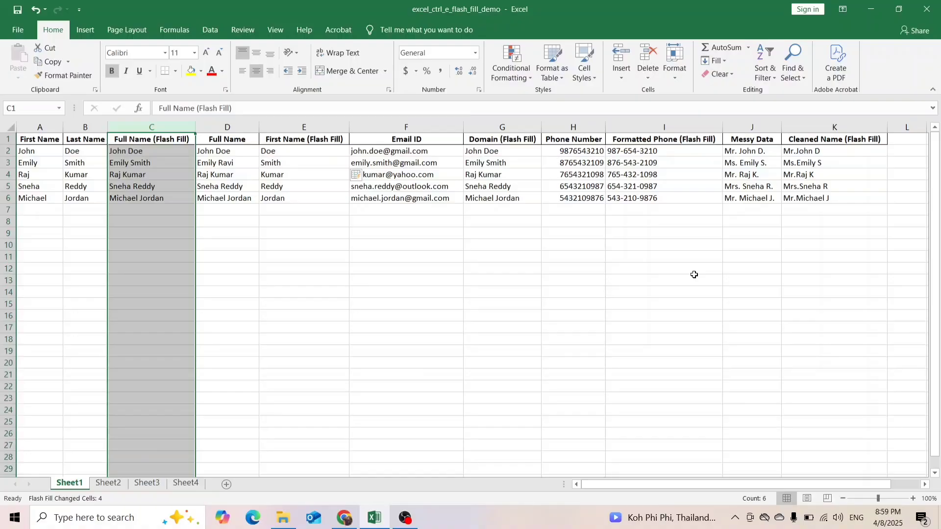
key(Right)
key(Left)
key(ctrl+space)
key(Right)
key(Left)
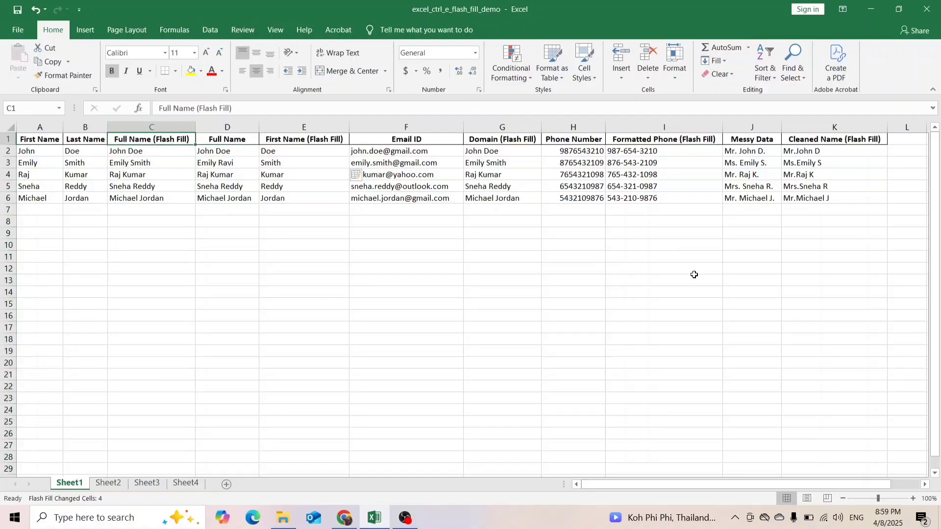
key(Right)
key(Right)
key(Left)
key(Left)
key(Right)
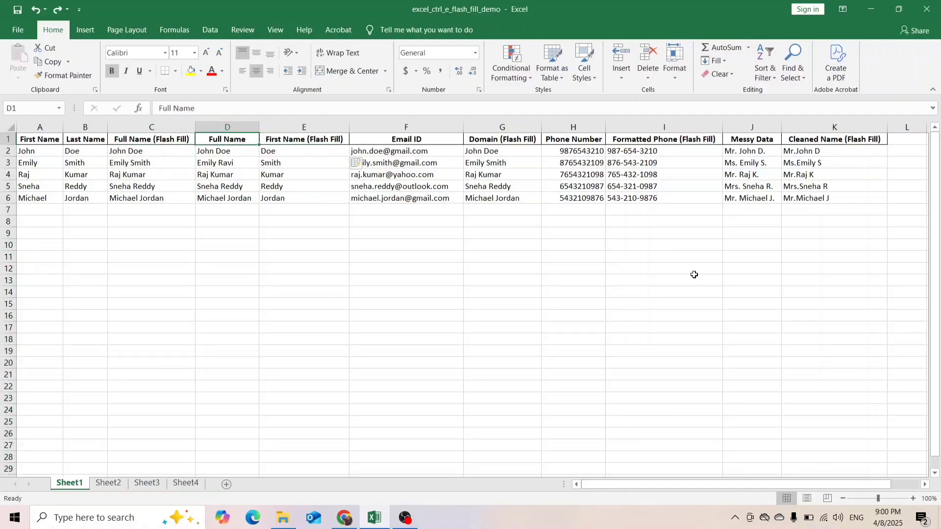
key(Right)
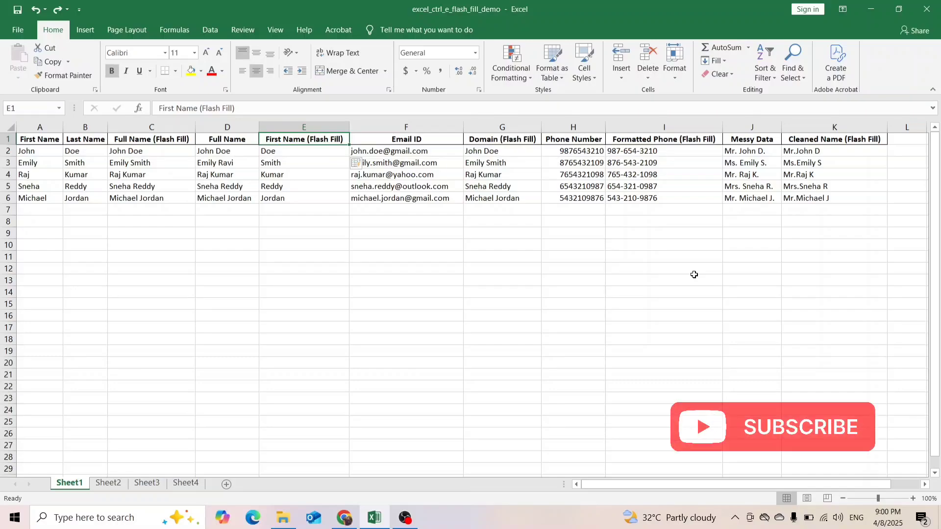
key(Right)
key(Right)
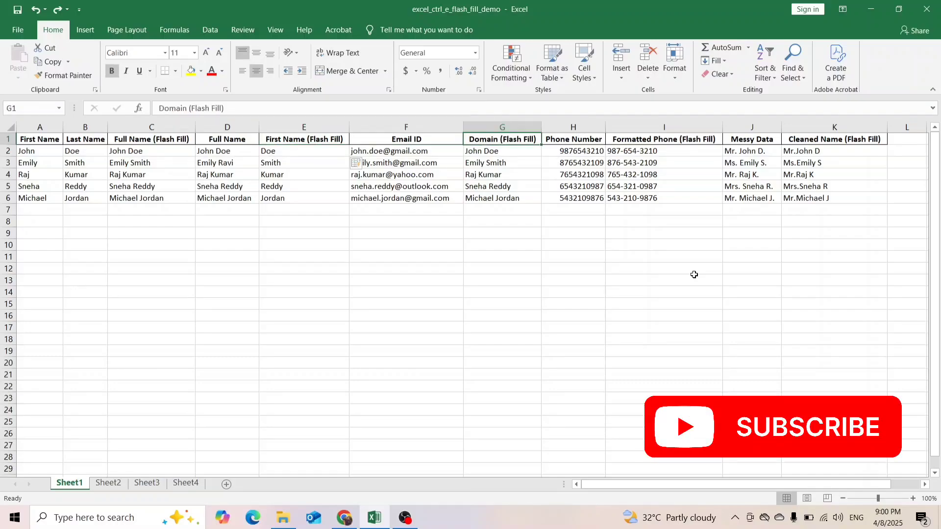
key(Left)
key(Left)
key(Left)
key(Left)
key(Left)
key(Left)
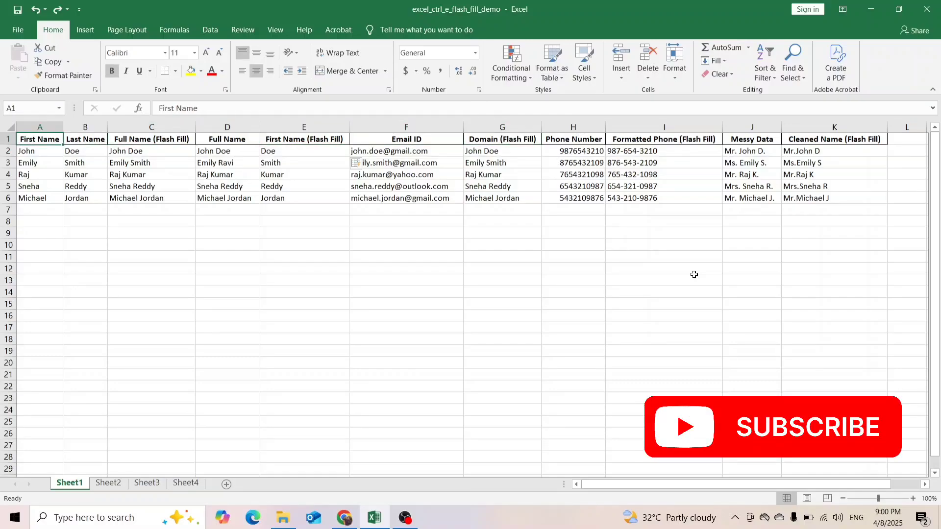